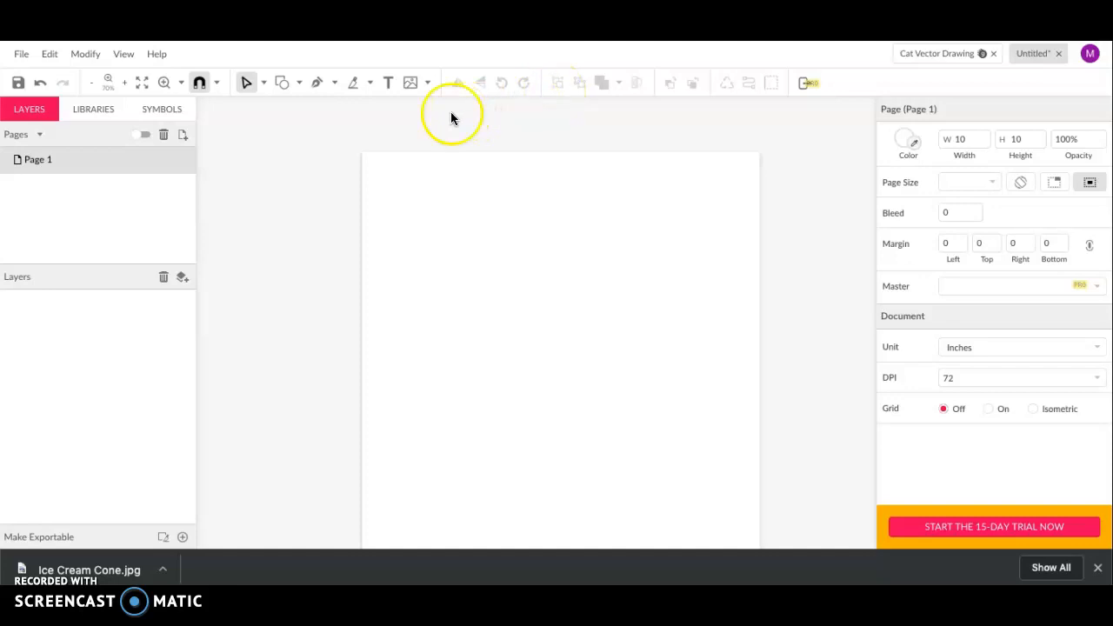
Start a freeform path with the Pen tool, anchoring its first point near the page's top-left
{"action": "left_click", "coordinate": [319, 84]}
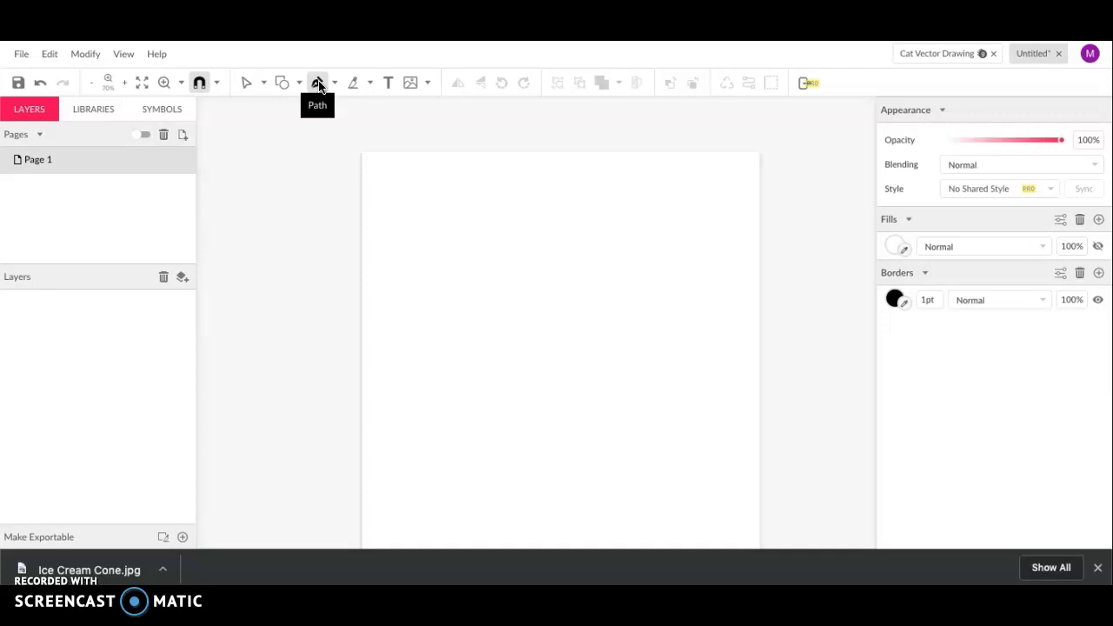
{"action": "left_click", "coordinate": [405, 198]}
Add seven straight corner points running across the top, zigzagging down the right side, and back left along the bottom
{"action": "left_click", "coordinate": [669, 195]}
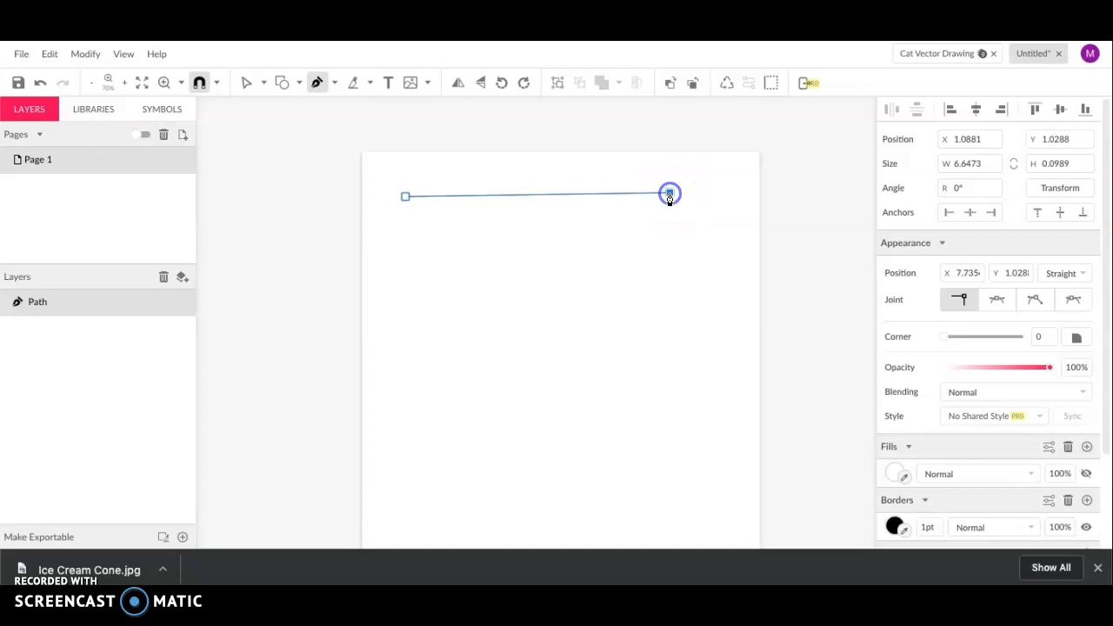
{"action": "left_click", "coordinate": [716, 256]}
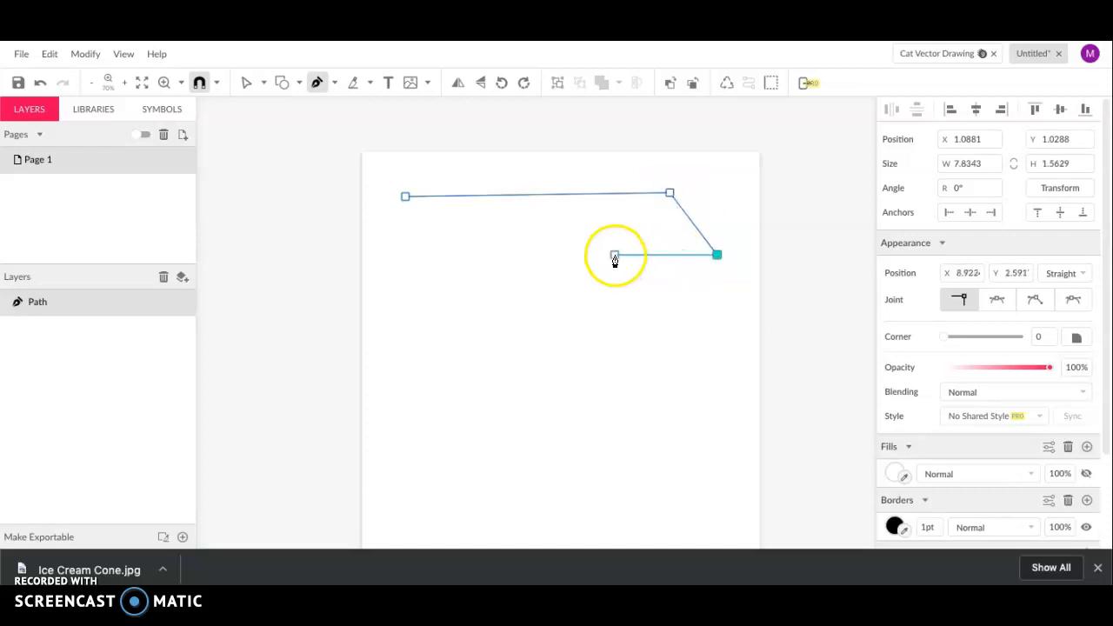
{"action": "left_click", "coordinate": [717, 304]}
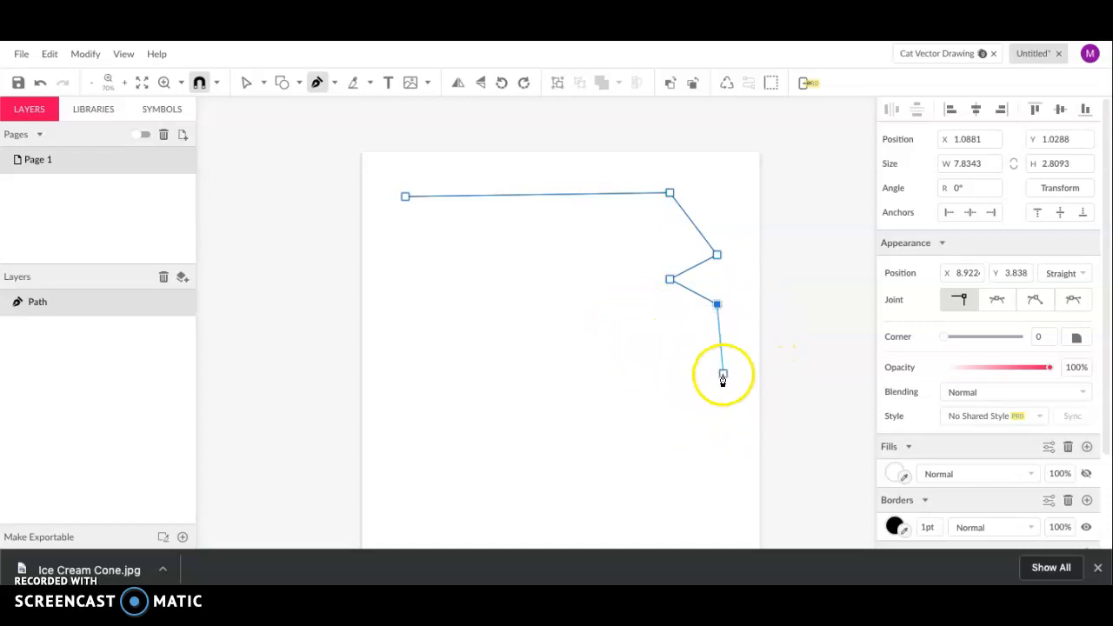
{"action": "left_click", "coordinate": [718, 363]}
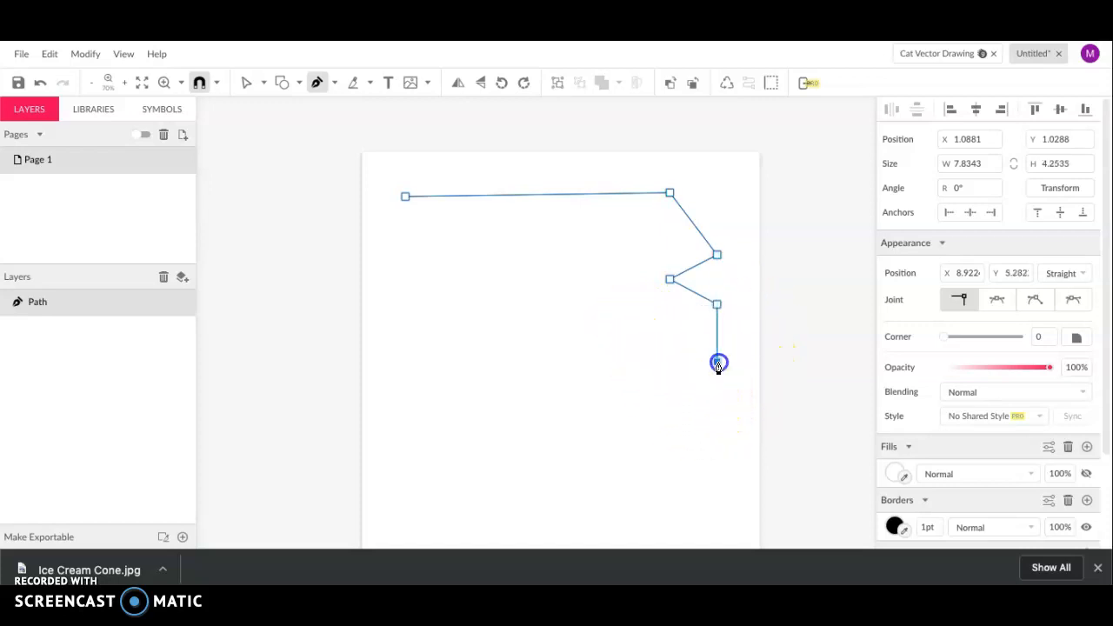
{"action": "left_click", "coordinate": [684, 402]}
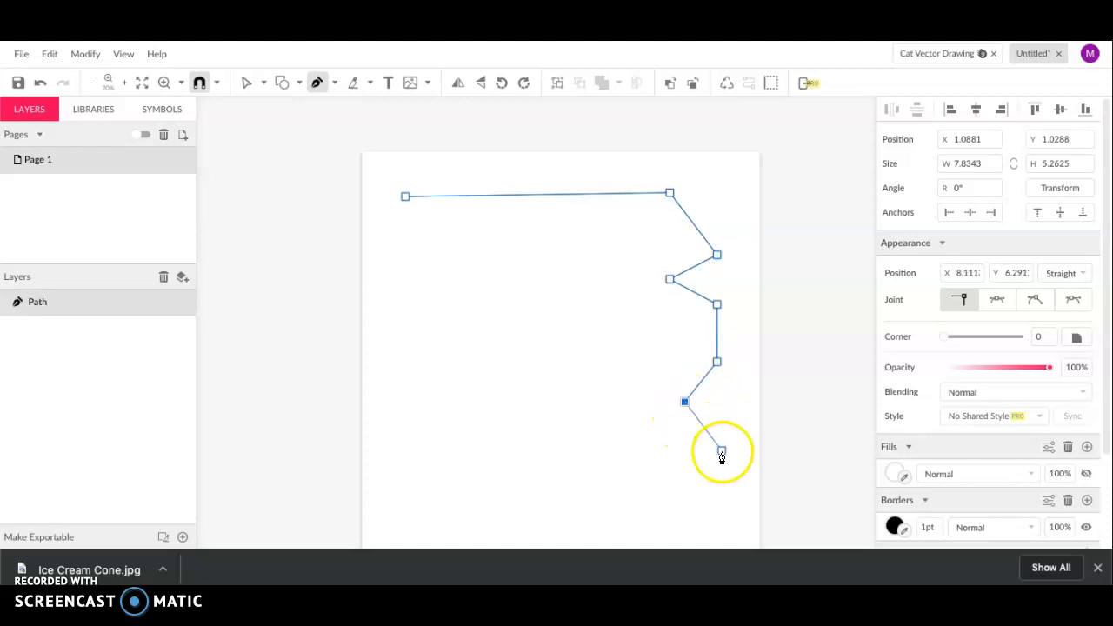
{"action": "left_click", "coordinate": [647, 479]}
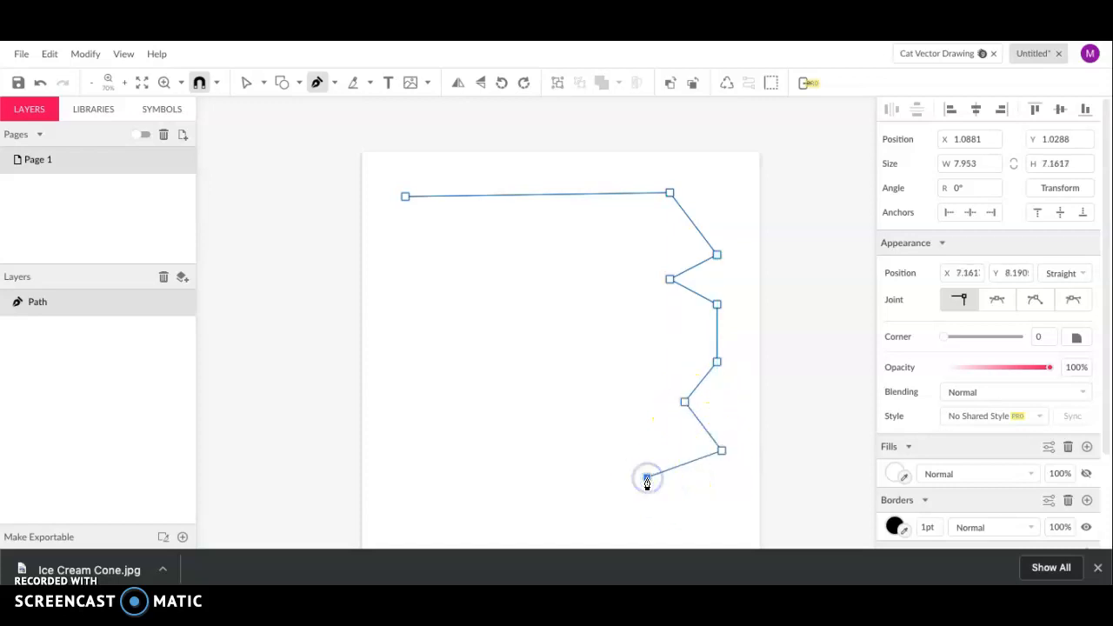
{"action": "left_click", "coordinate": [542, 419]}
Drag out curved anchors near the page centre to begin the inner wave curl
{"action": "left_click_drag", "start_coordinate": [565, 331], "coordinate": [501, 301]}
{"action": "left_click_drag", "start_coordinate": [629, 359], "coordinate": [502, 367]}
{"action": "left_click", "coordinate": [534, 261]}
{"action": "left_click_drag", "start_coordinate": [536, 265], "coordinate": [595, 320]}
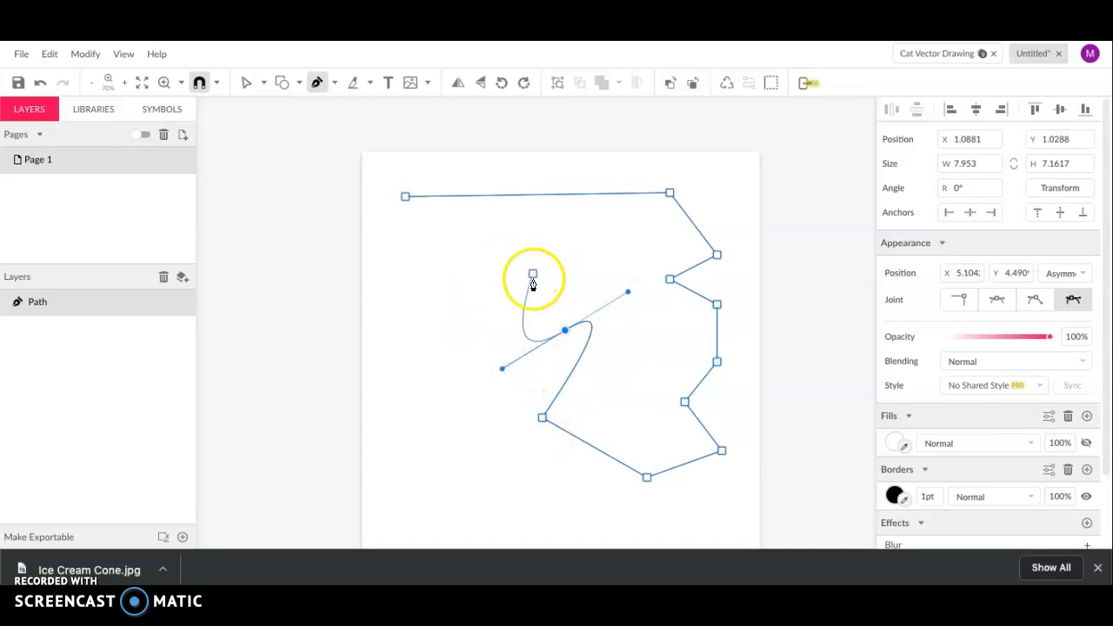
{"action": "left_click", "coordinate": [515, 312]}
{"action": "left_click_drag", "start_coordinate": [527, 276], "coordinate": [570, 259]}
{"action": "left_click", "coordinate": [478, 300]}
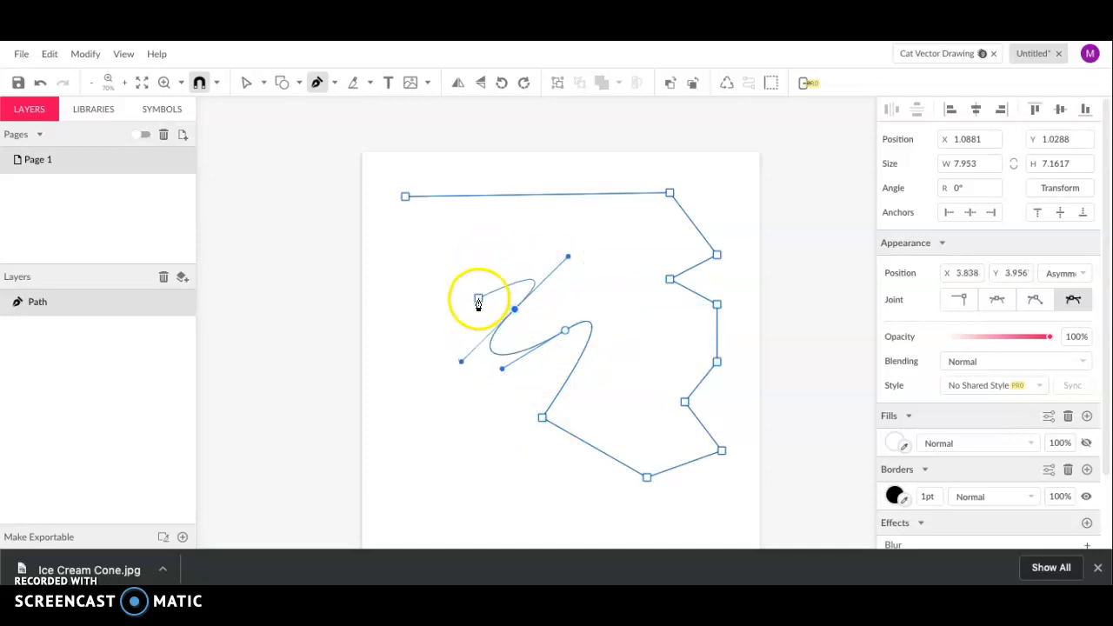
{"action": "left_click_drag", "start_coordinate": [477, 301], "coordinate": [531, 336]}
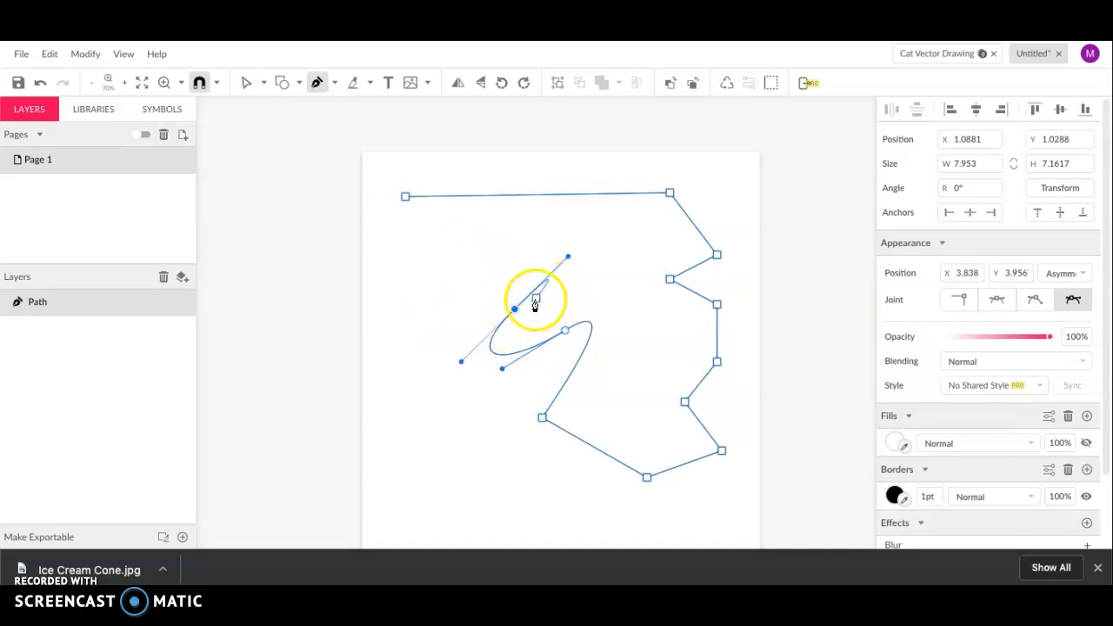
Zoom in and add curved points up to the top of the curl, breaking handles for sharp turns
{"action": "scroll", "coordinate": [528, 298], "scroll_direction": "up", "scroll_amount": 4}
{"action": "scroll", "coordinate": [491, 342], "scroll_direction": "up", "scroll_amount": 6}
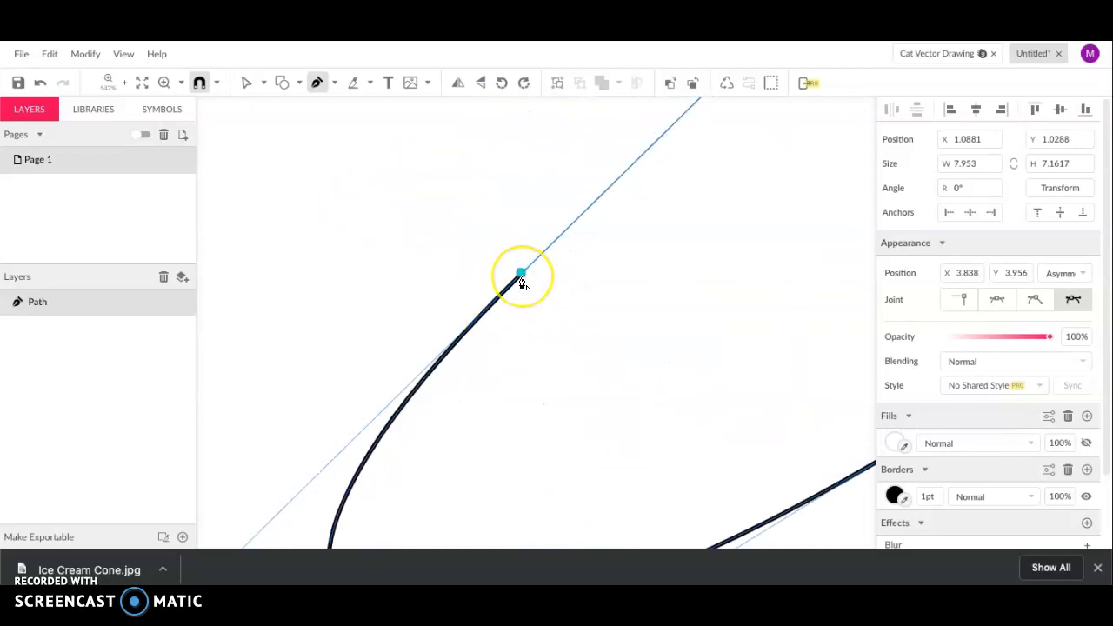
{"action": "left_click", "coordinate": [521, 277]}
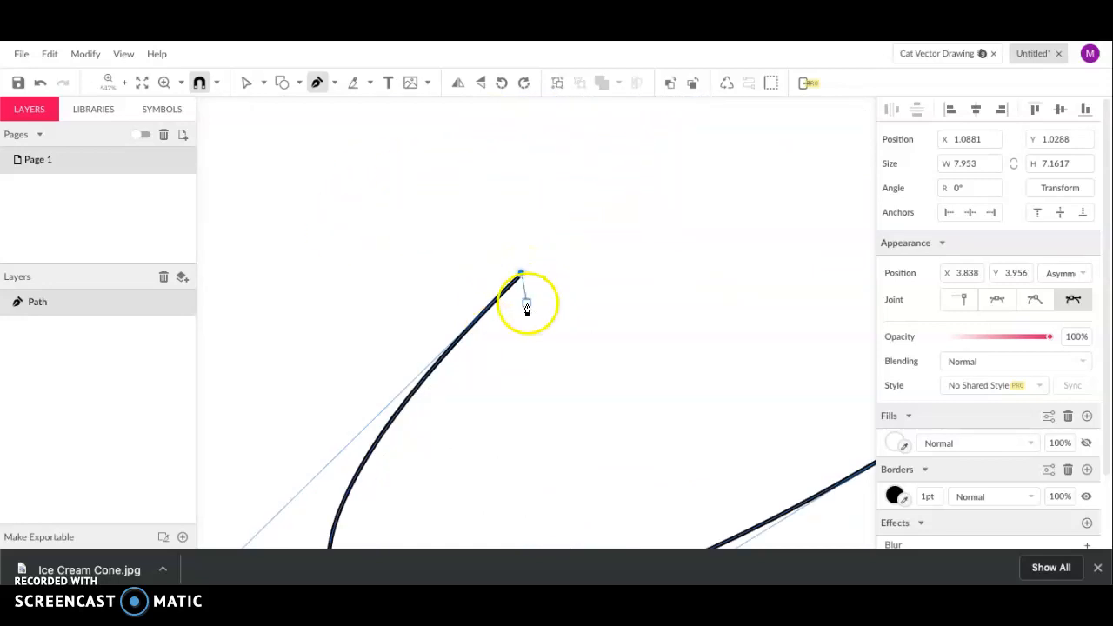
{"action": "scroll", "coordinate": [527, 304], "scroll_direction": "down", "scroll_amount": 6}
{"action": "left_click_drag", "start_coordinate": [575, 338], "coordinate": [658, 276]}
{"action": "left_click_drag", "start_coordinate": [500, 220], "coordinate": [413, 269]}
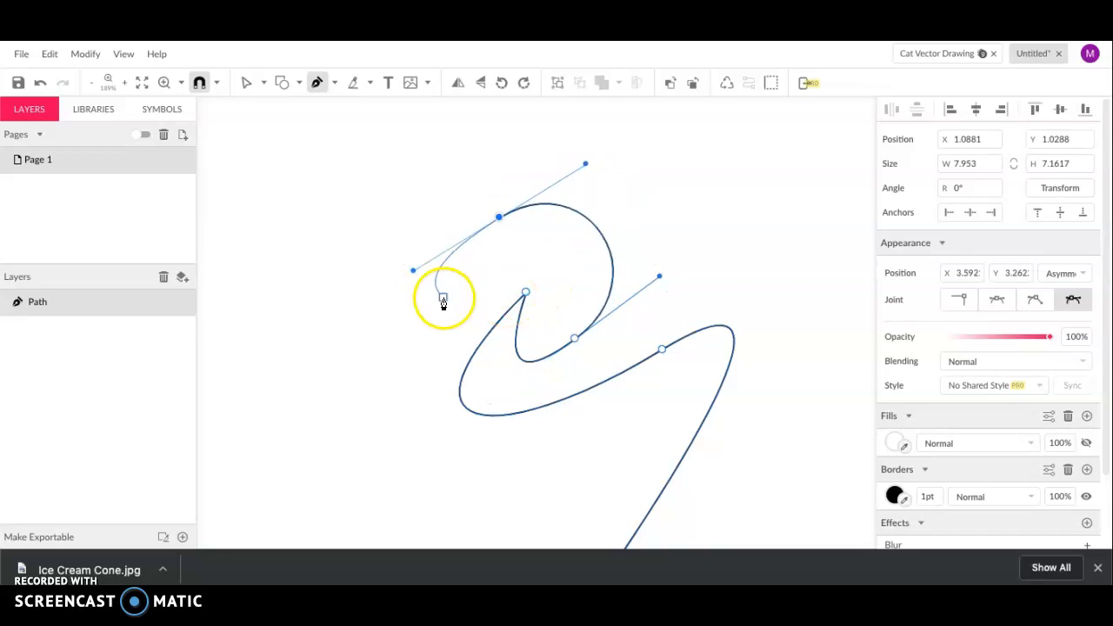
{"action": "left_click", "coordinate": [499, 217]}
Continue the wave with long-handled curved points sweeping out past the page's left edge
{"action": "left_click_drag", "start_coordinate": [647, 195], "coordinate": [761, 269]}
{"action": "left_click", "coordinate": [718, 195]}
{"action": "scroll", "coordinate": [718, 203], "scroll_direction": "down", "scroll_amount": 5}
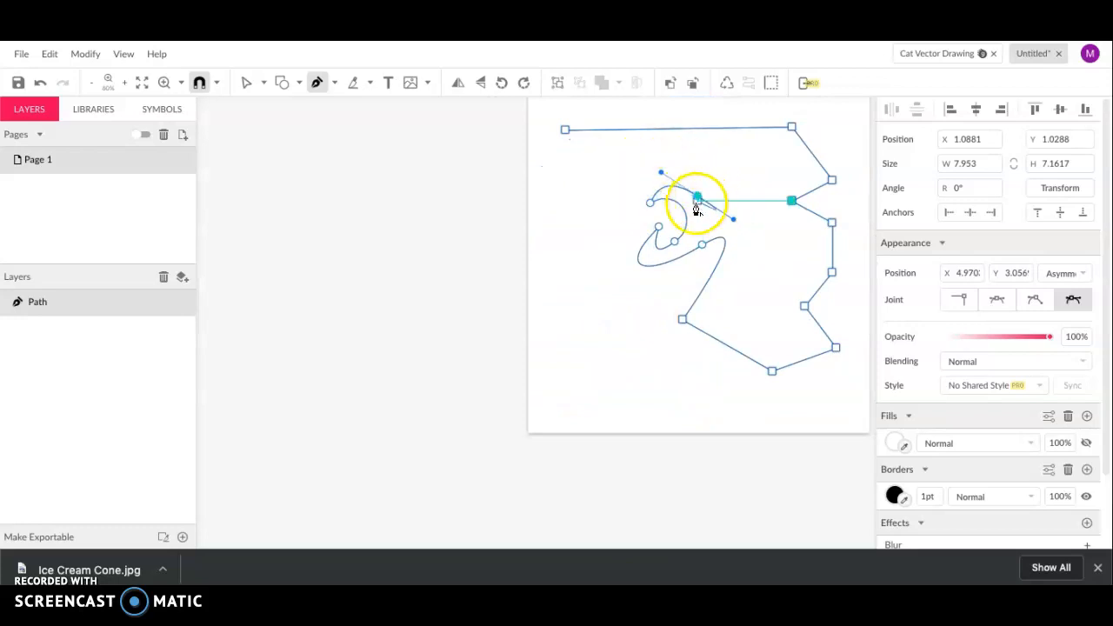
{"action": "left_click_drag", "start_coordinate": [565, 251], "coordinate": [525, 379]}
{"action": "scroll", "coordinate": [661, 366], "scroll_direction": "right", "scroll_amount": 2}
{"action": "scroll", "coordinate": [661, 366], "scroll_direction": "up", "scroll_amount": 1}
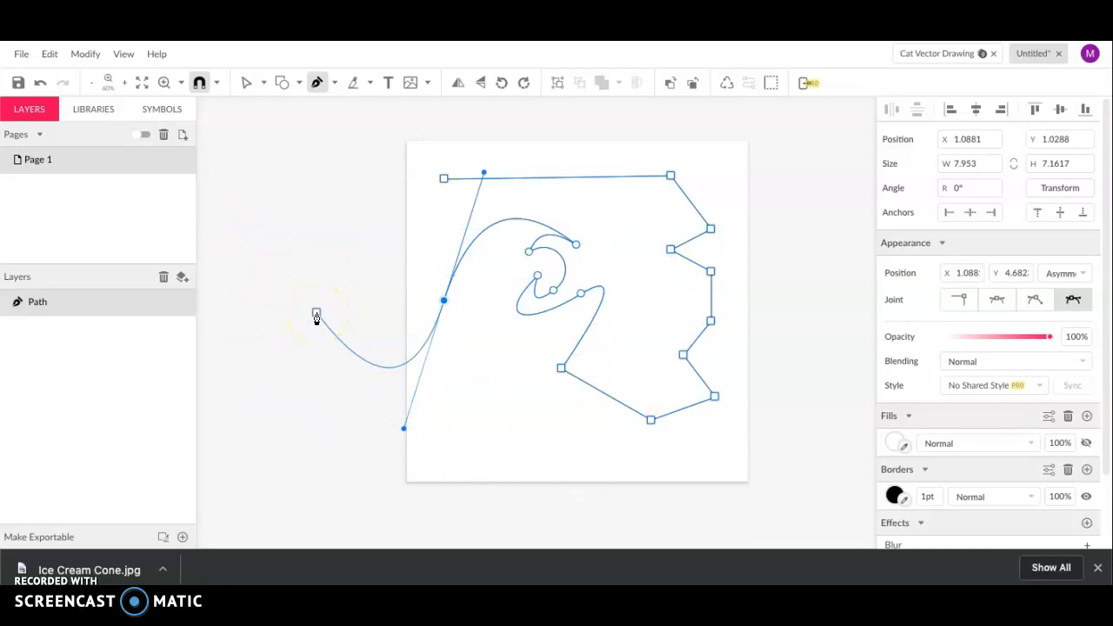
Leave the path open and drag it up to X 0.6729, Y 1.4192
{"action": "key", "text": "Escape"}
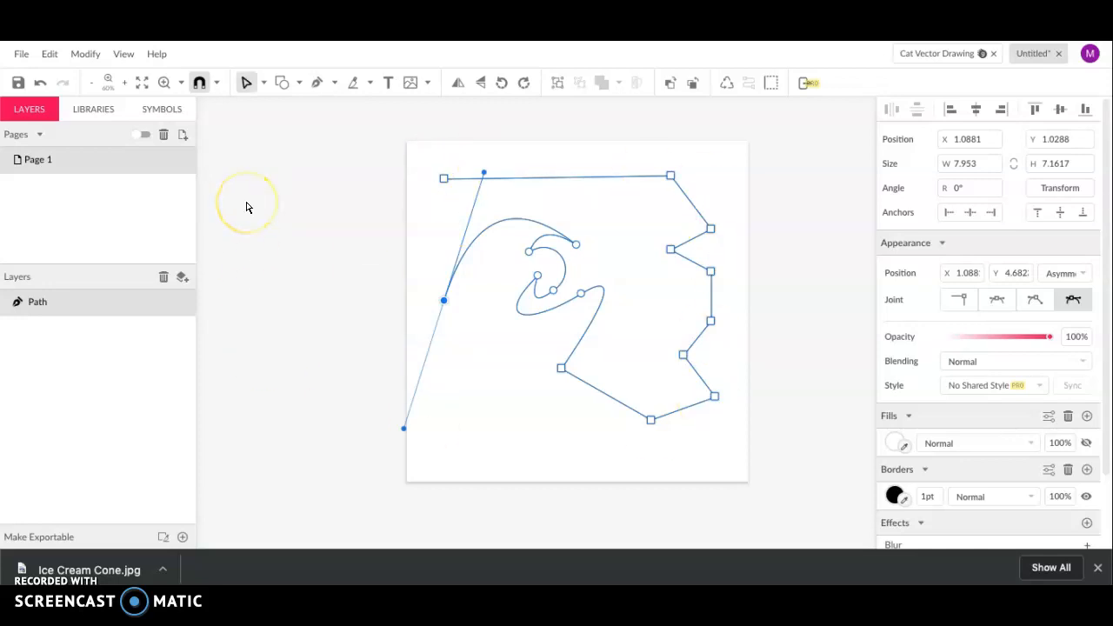
{"action": "key", "text": "Escape"}
{"action": "left_click_drag", "start_coordinate": [557, 227], "coordinate": [553, 186]}
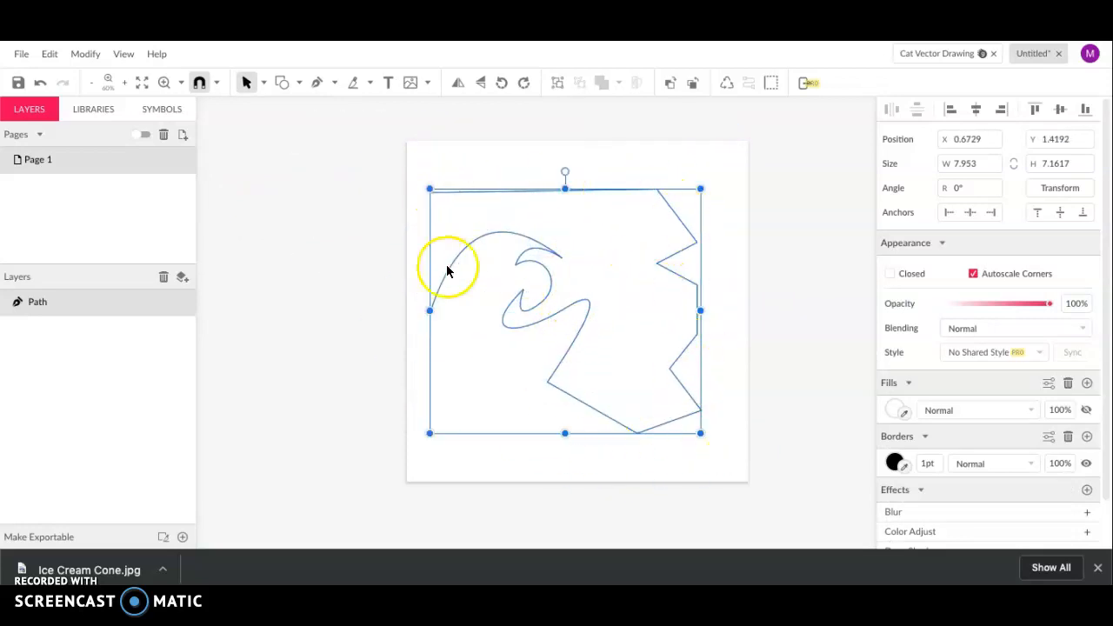
{"action": "left_click", "coordinate": [343, 263]}
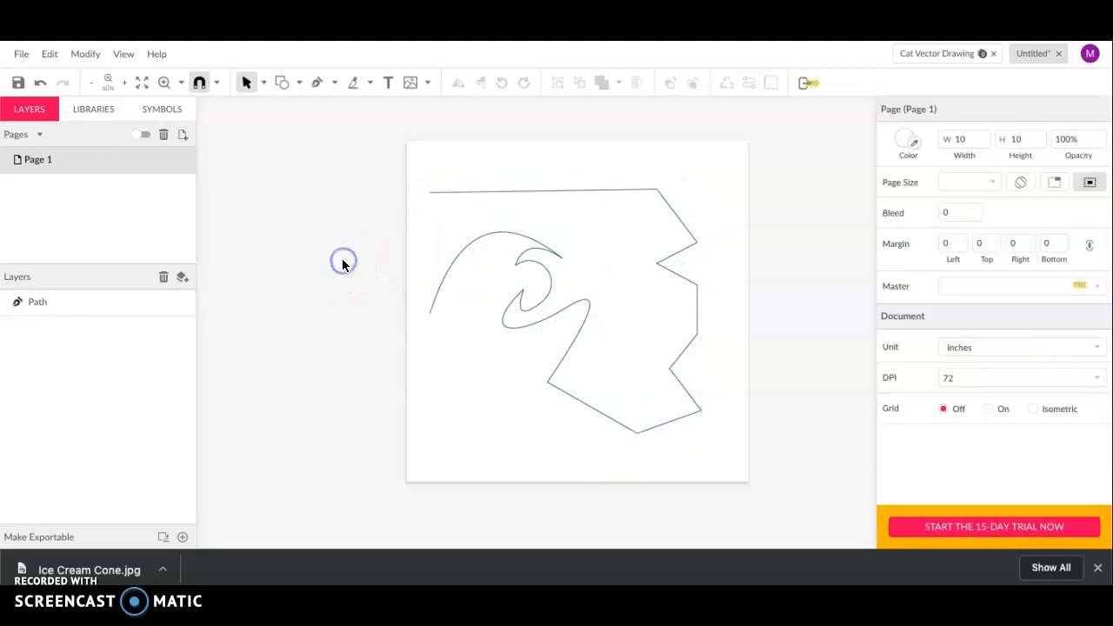
Give the wave path a 7pt border coloured teal #009688
{"action": "left_click", "coordinate": [545, 275]}
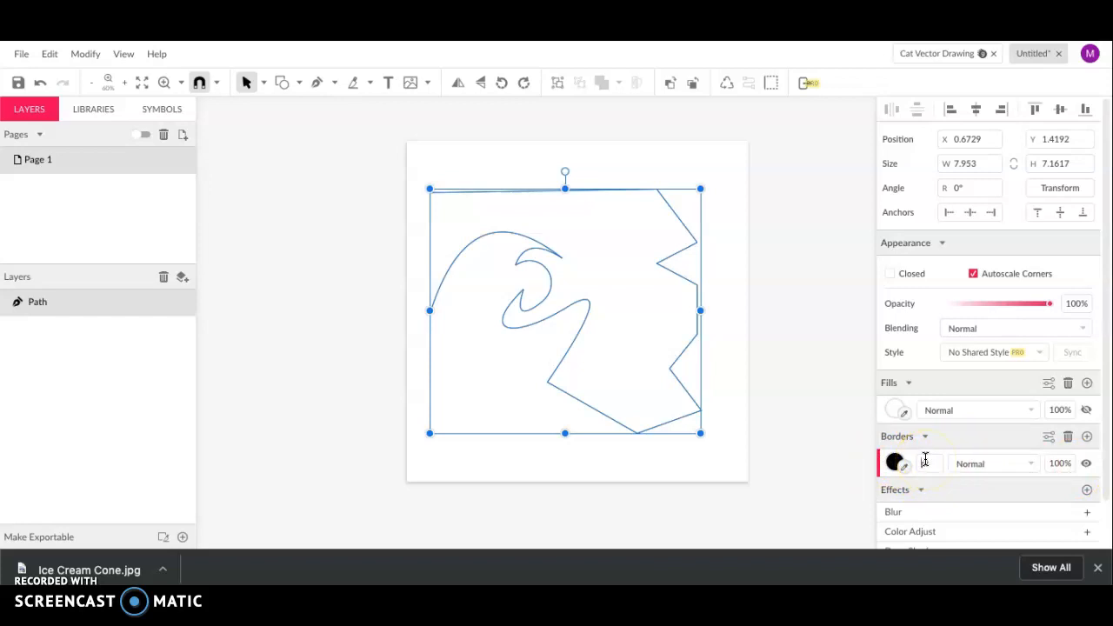
{"action": "key", "text": "Return"}
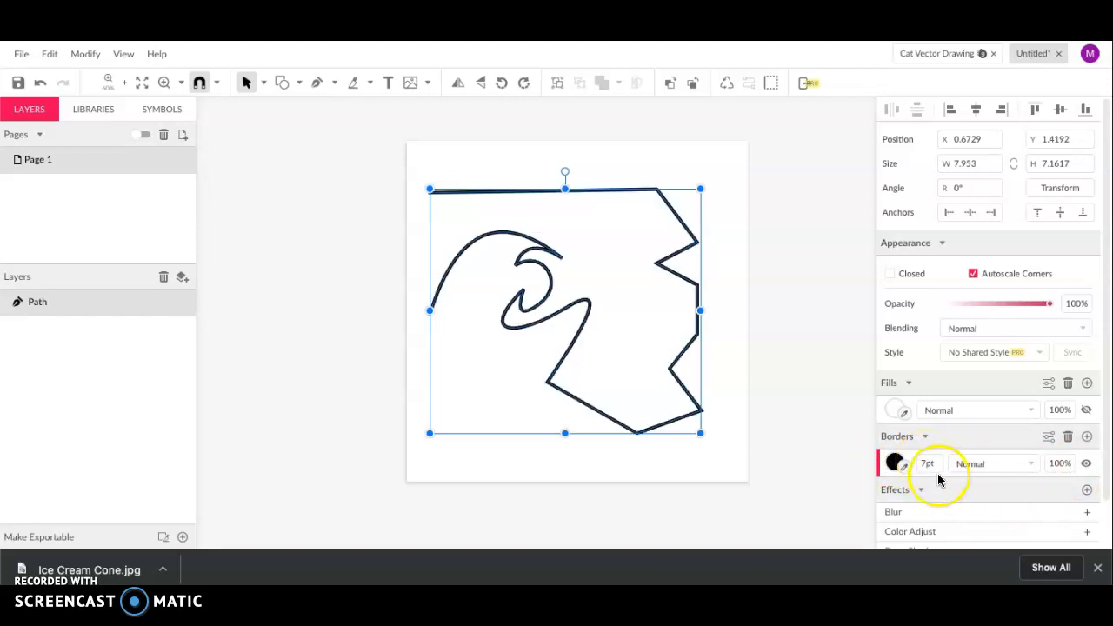
{"action": "left_click", "coordinate": [895, 461]}
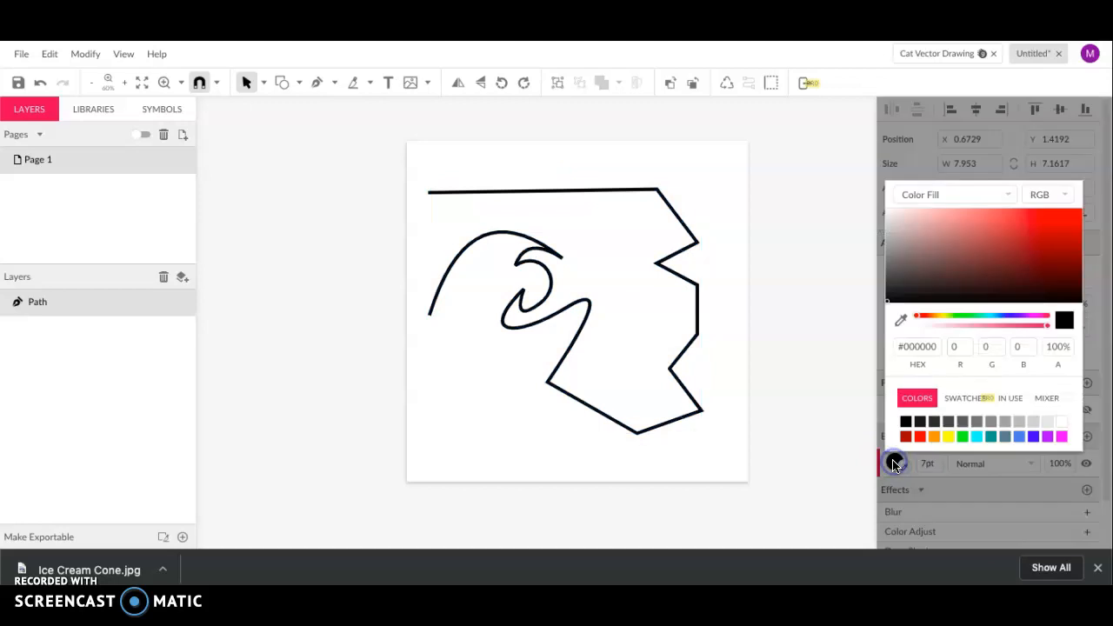
{"action": "left_click", "coordinate": [990, 435]}
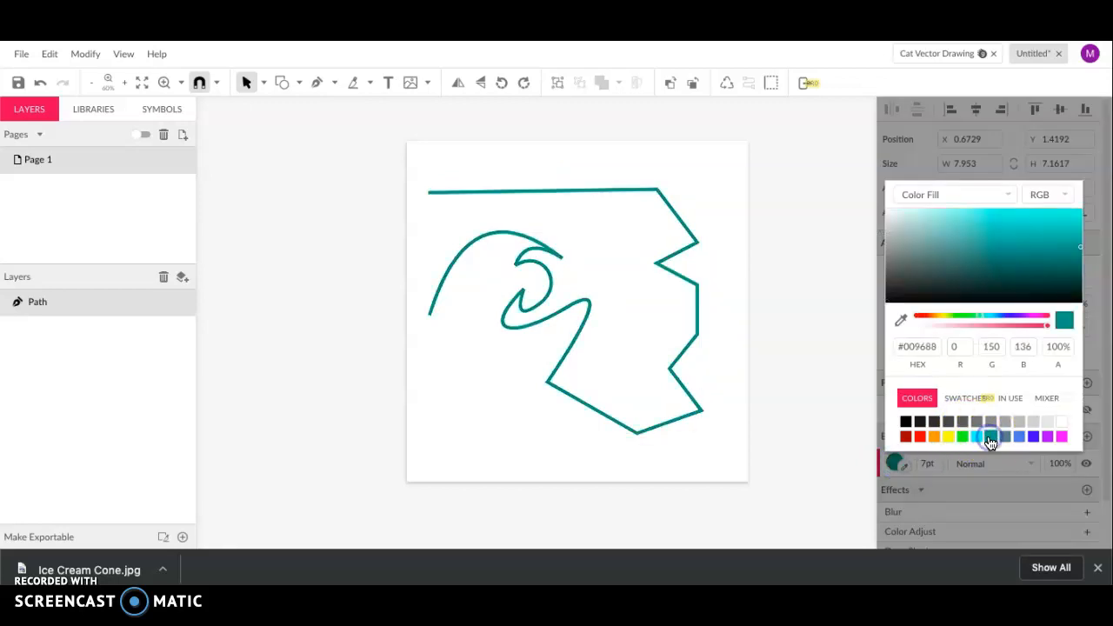
{"action": "left_click", "coordinate": [870, 411]}
{"action": "scroll", "coordinate": [439, 335], "scroll_direction": "up", "scroll_amount": 10}
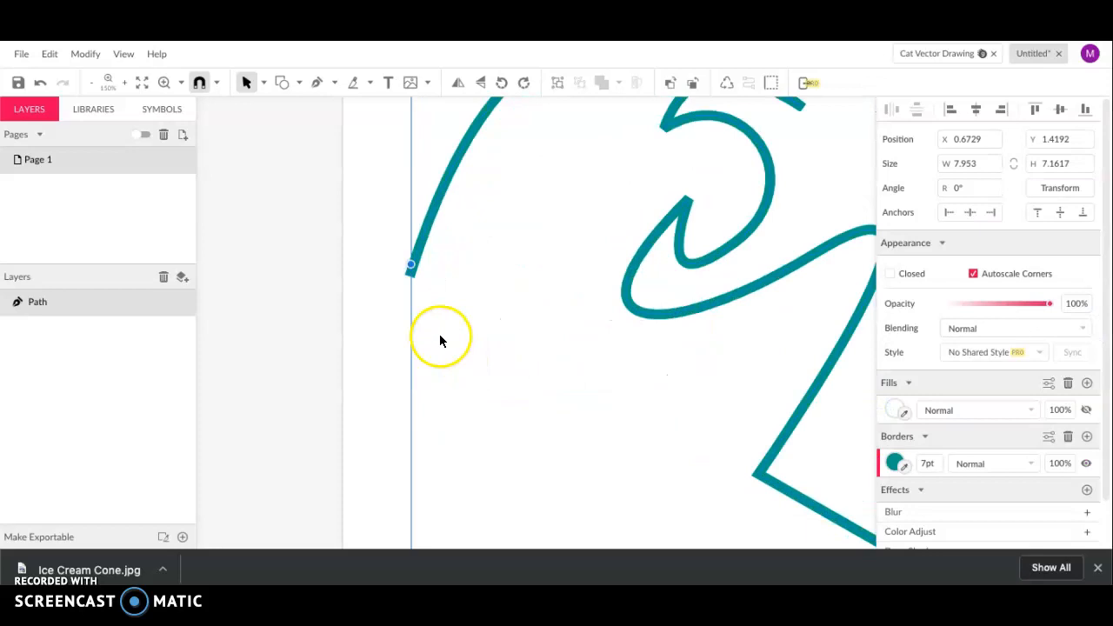
{"action": "left_click", "coordinate": [380, 298]}
{"action": "left_click", "coordinate": [444, 263]}
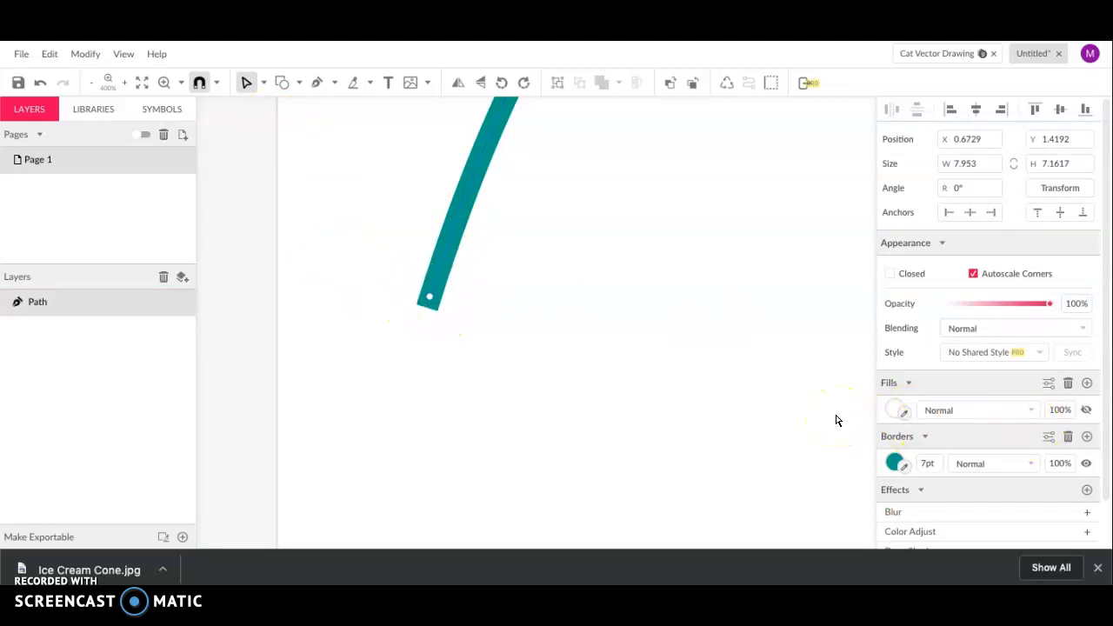
In the advanced border settings, try Butt and Square ends, then set the path's ends to Round
{"action": "scroll", "coordinate": [505, 316], "scroll_direction": "up", "scroll_amount": 5}
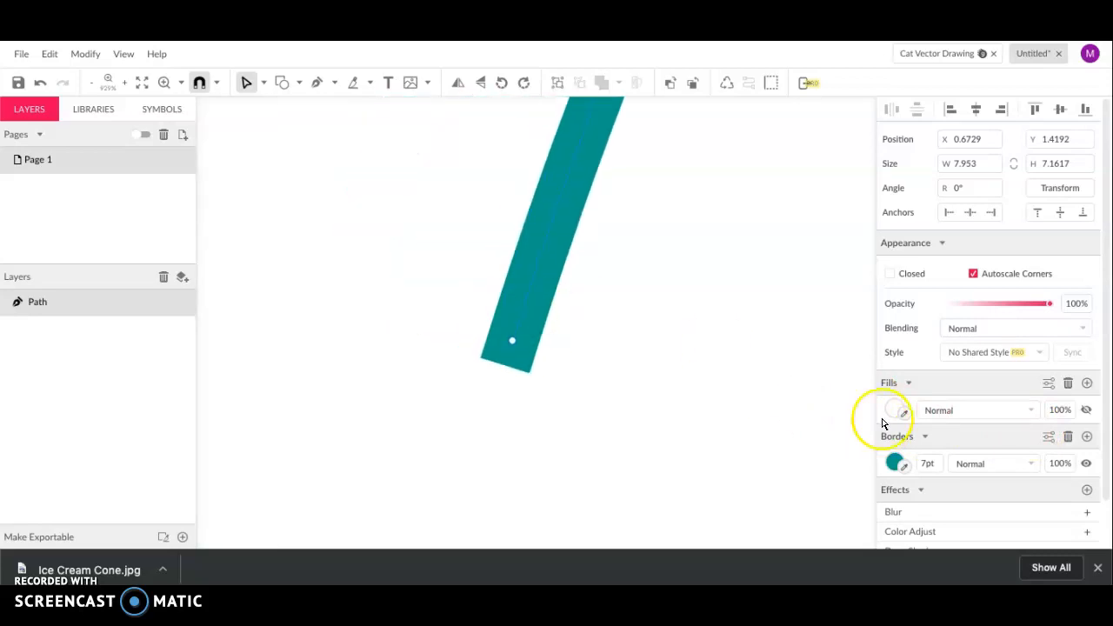
{"action": "left_click", "coordinate": [1049, 437]}
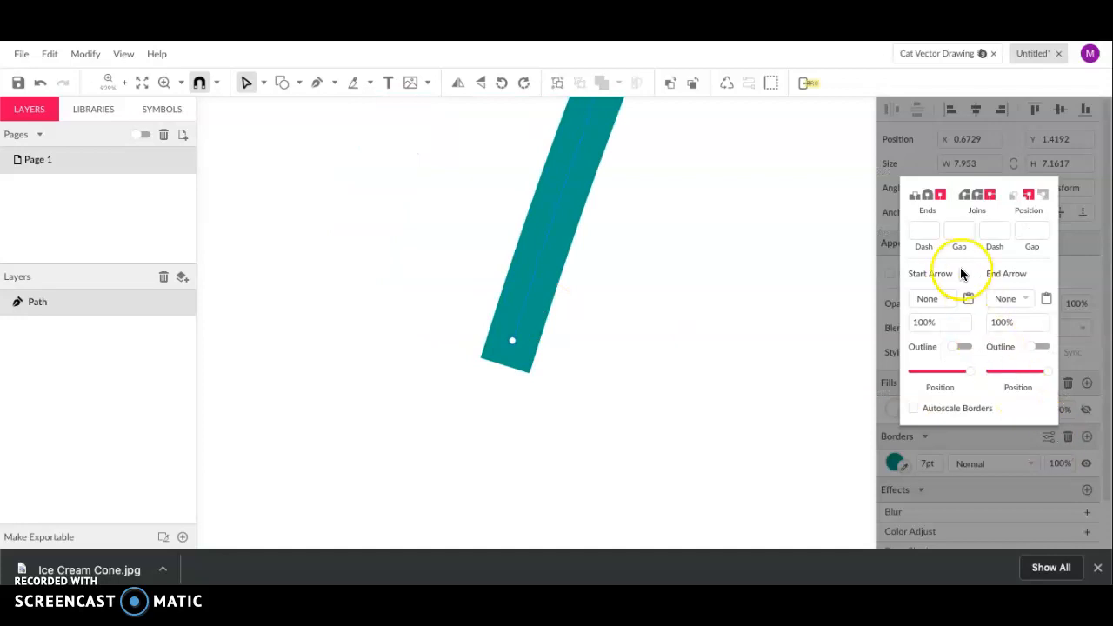
{"action": "left_click", "coordinate": [927, 197]}
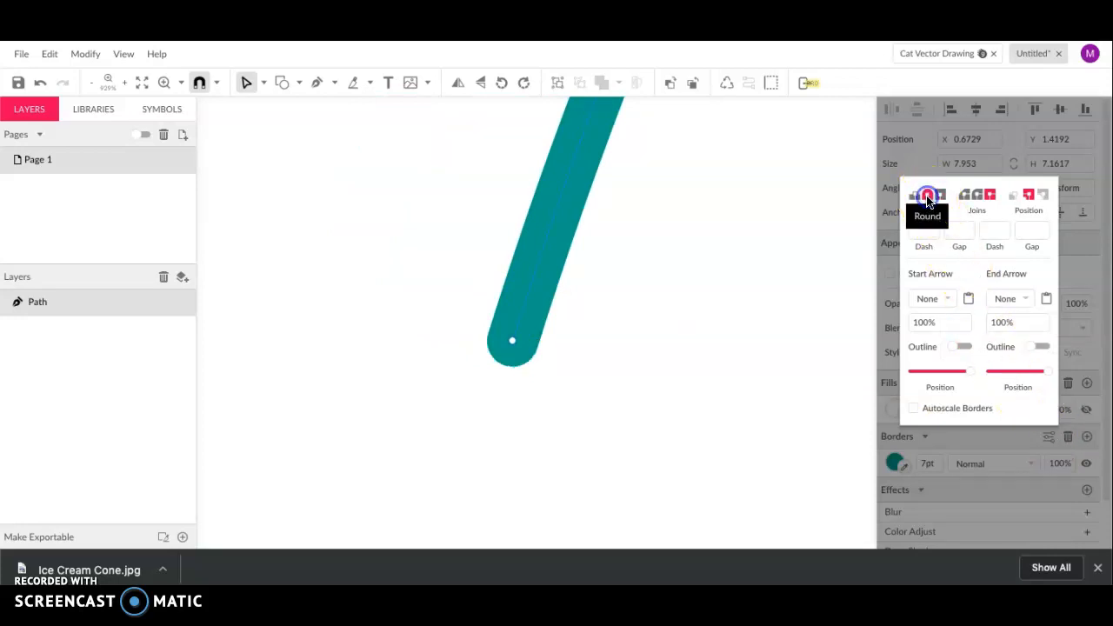
{"action": "left_click", "coordinate": [913, 196]}
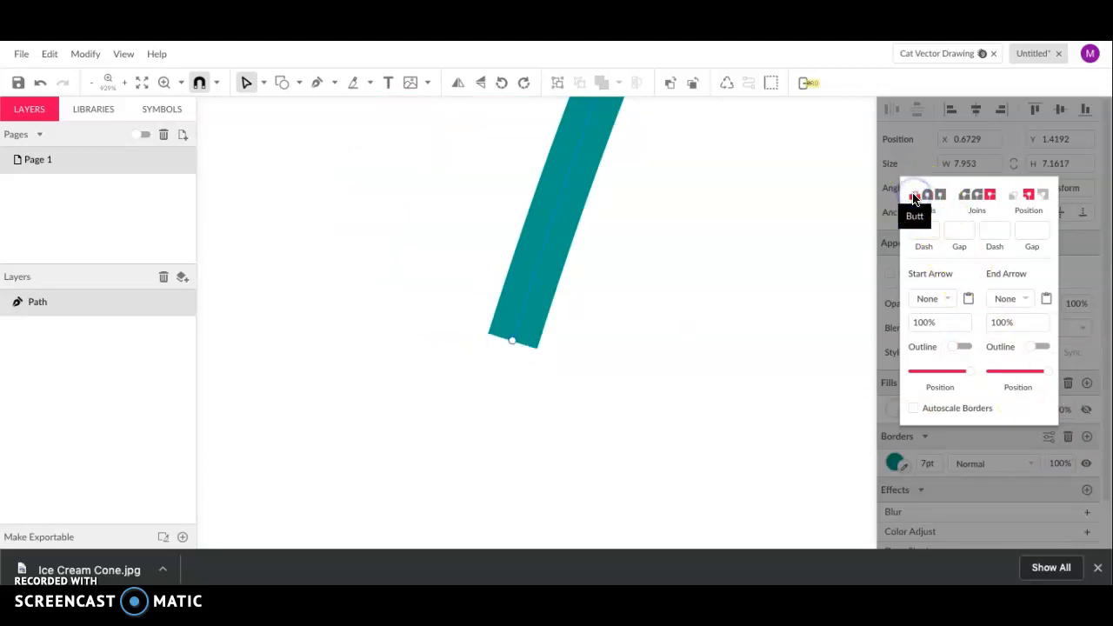
{"action": "left_click", "coordinate": [942, 196]}
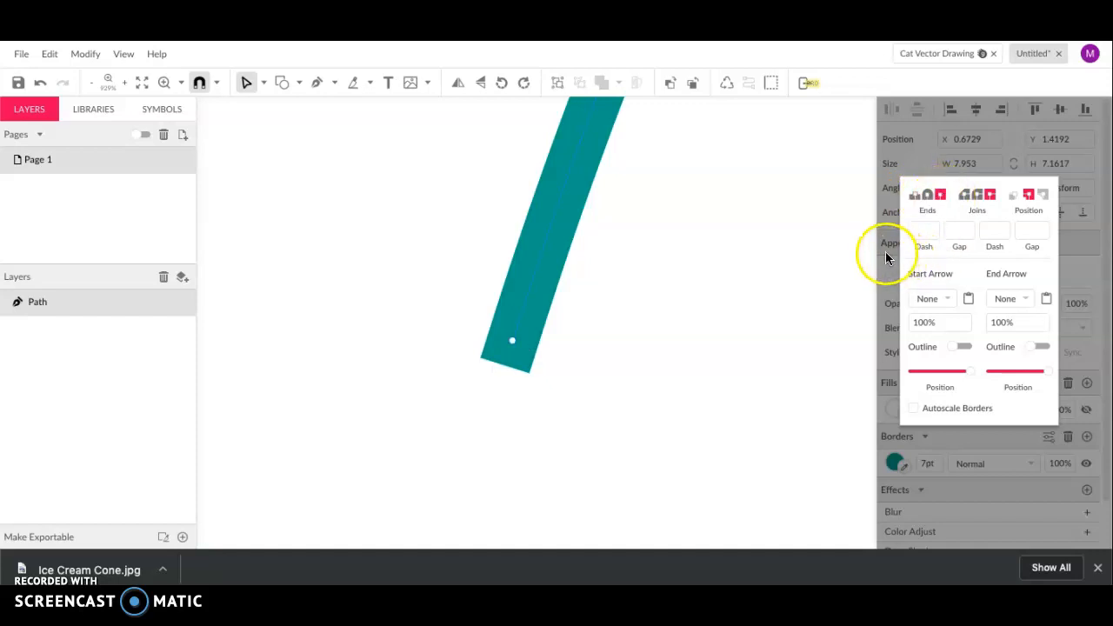
{"action": "left_click", "coordinate": [927, 195]}
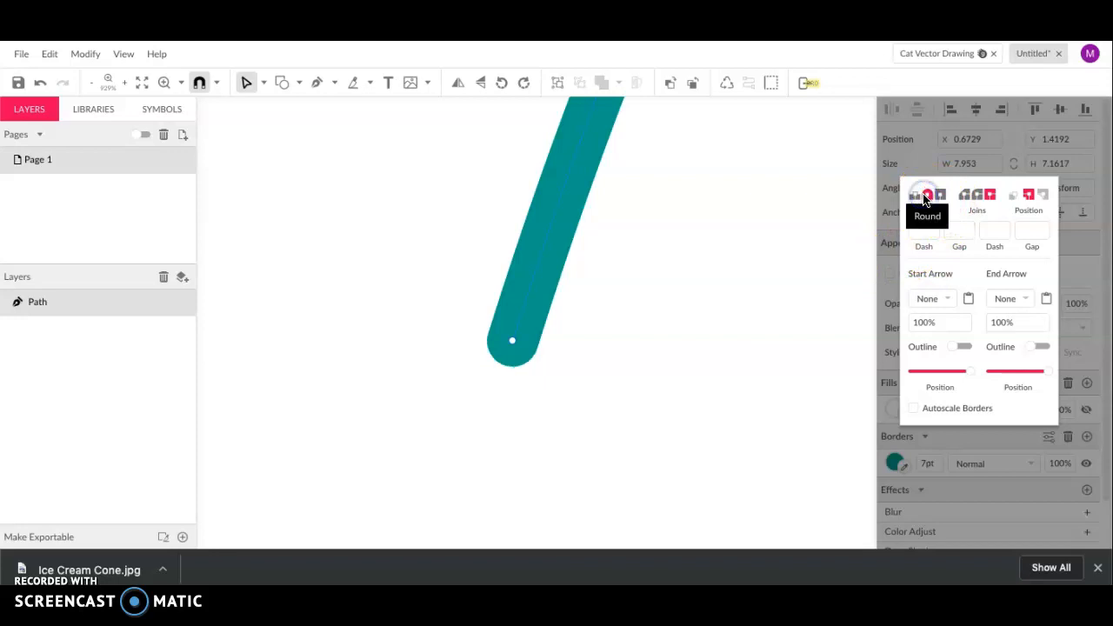
{"action": "left_click", "coordinate": [649, 269]}
{"action": "scroll", "coordinate": [640, 261], "scroll_direction": "down", "scroll_amount": 3}
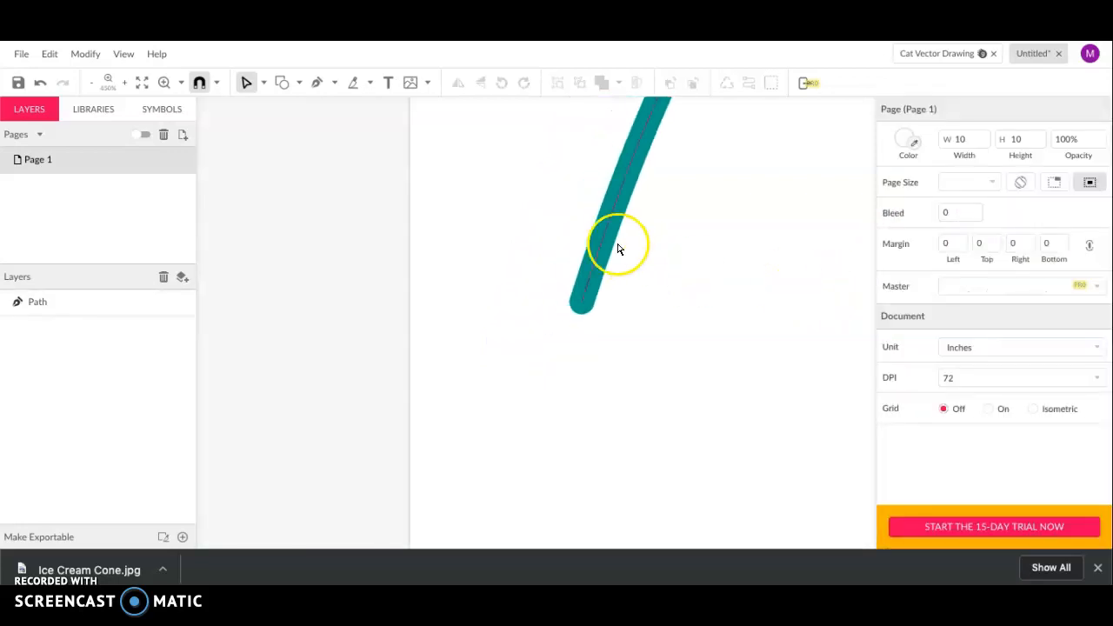
{"action": "scroll", "coordinate": [606, 231], "scroll_direction": "down", "scroll_amount": 8}
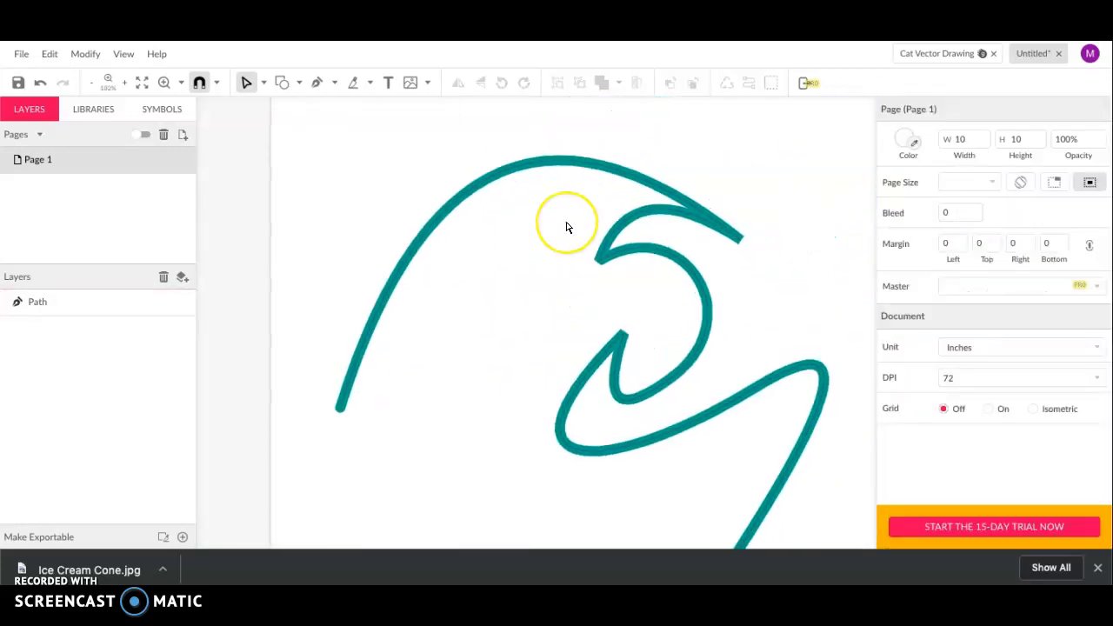
{"action": "scroll", "coordinate": [567, 228], "scroll_direction": "down", "scroll_amount": 4}
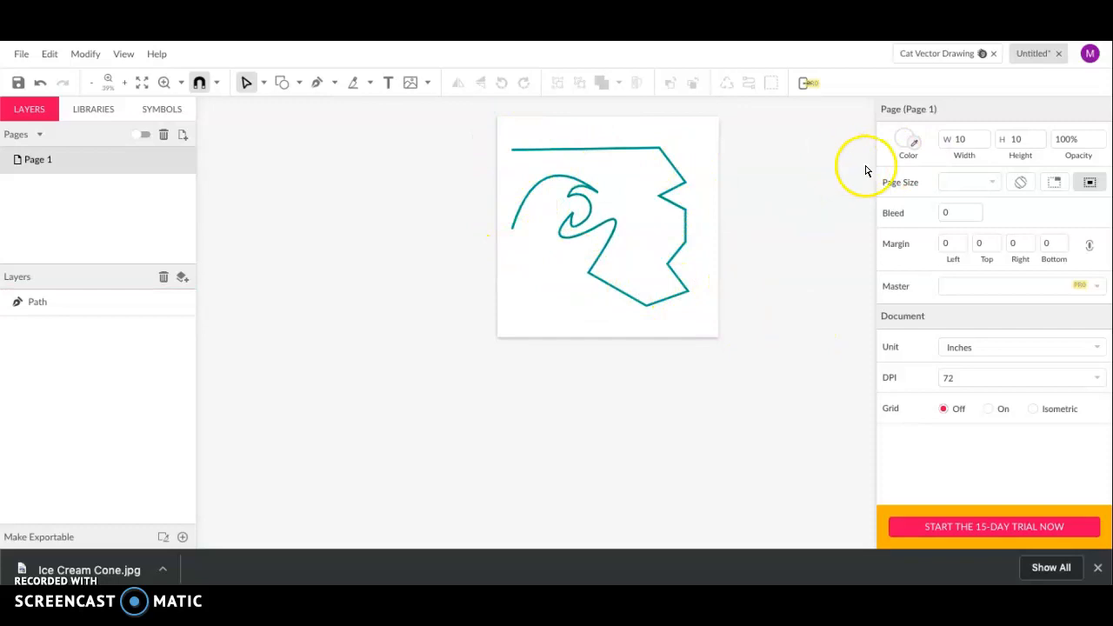
Fill the teal-bordered path with orange #FF9900 from the Fills swatch
{"action": "left_click", "coordinate": [680, 247]}
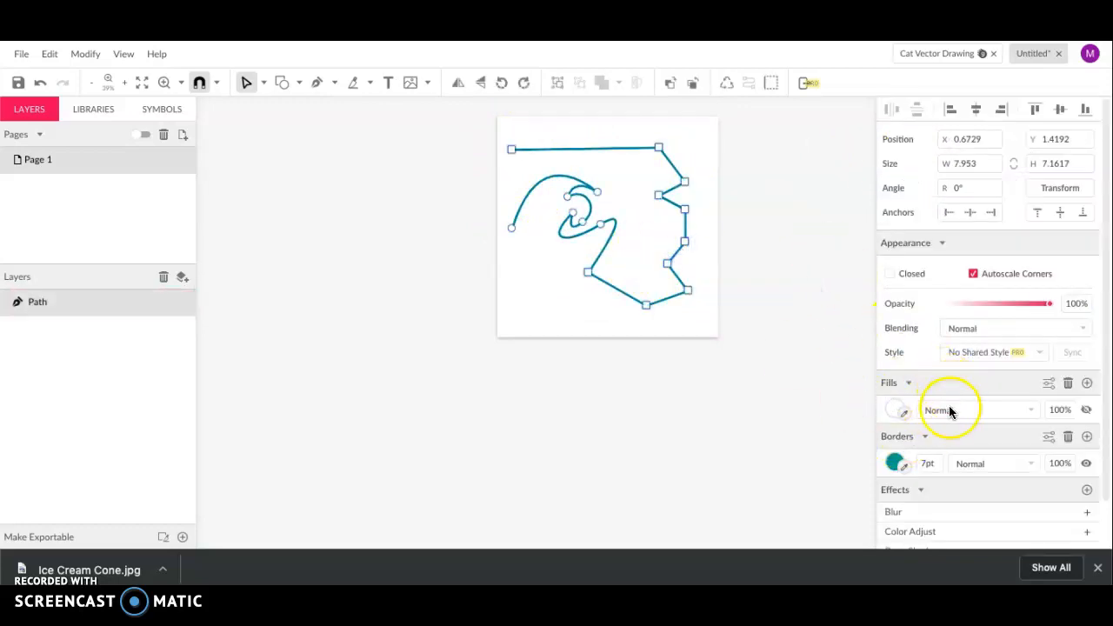
{"action": "left_click", "coordinate": [895, 410]}
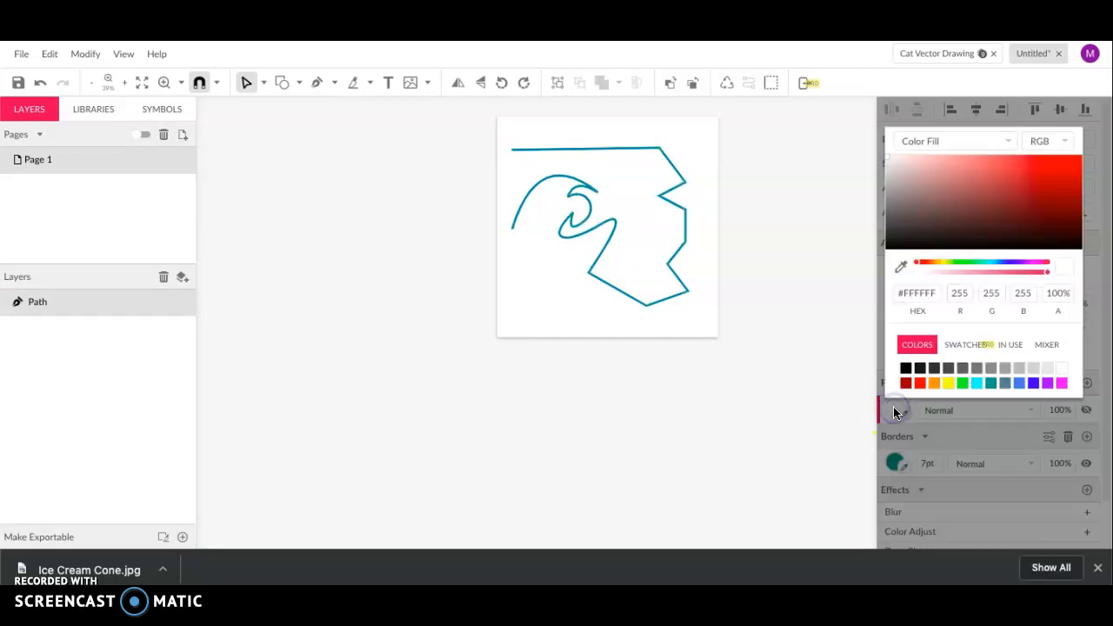
{"action": "left_click", "coordinate": [932, 383]}
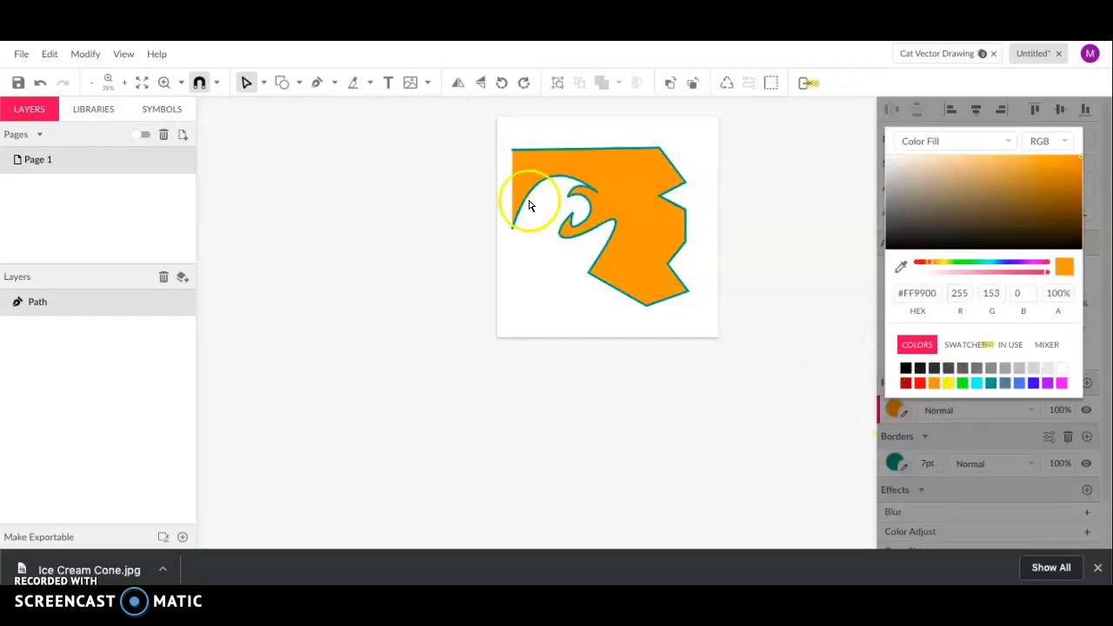
{"action": "scroll", "coordinate": [529, 205], "scroll_direction": "up", "scroll_amount": 5}
{"action": "scroll", "coordinate": [529, 204], "scroll_direction": "up", "scroll_amount": 2}
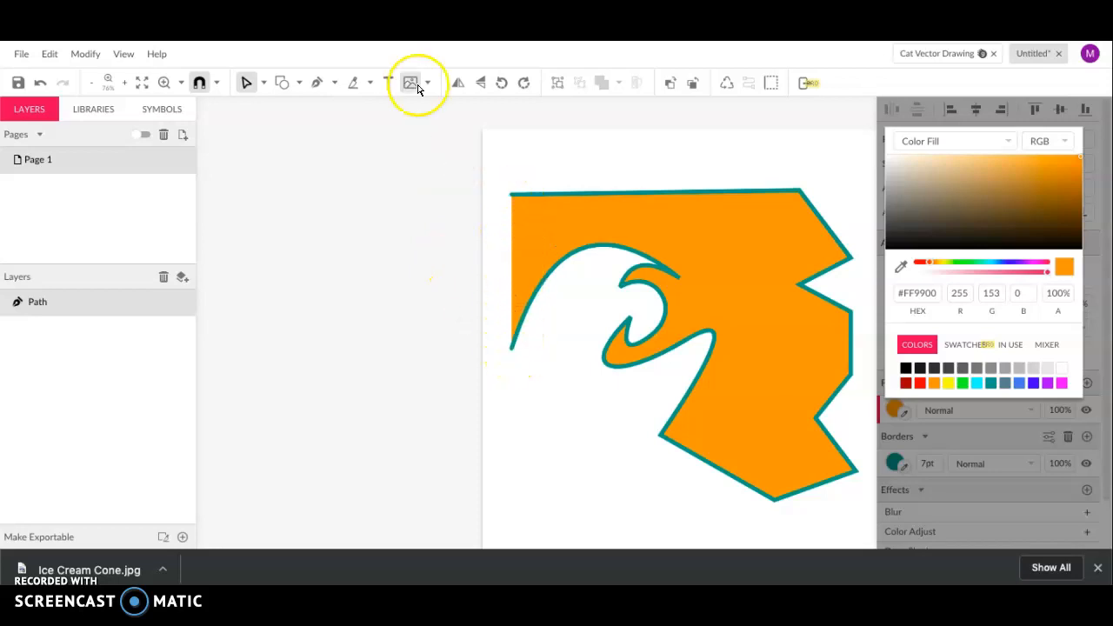
{"action": "left_click", "coordinate": [316, 85]}
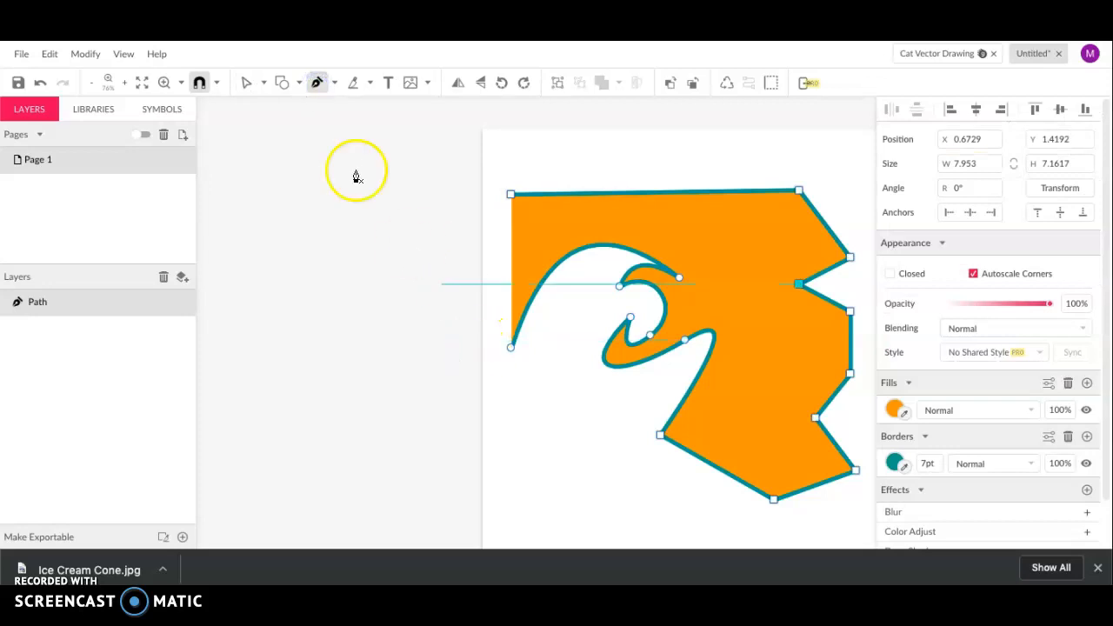
{"action": "key", "text": "Escape"}
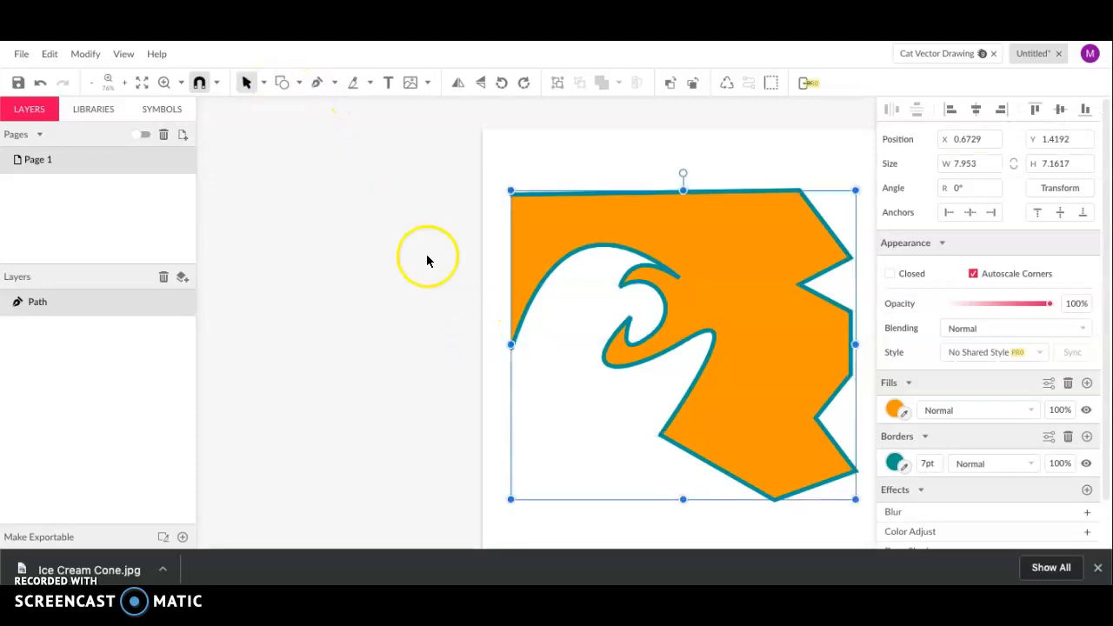
{"action": "key", "text": "d"}
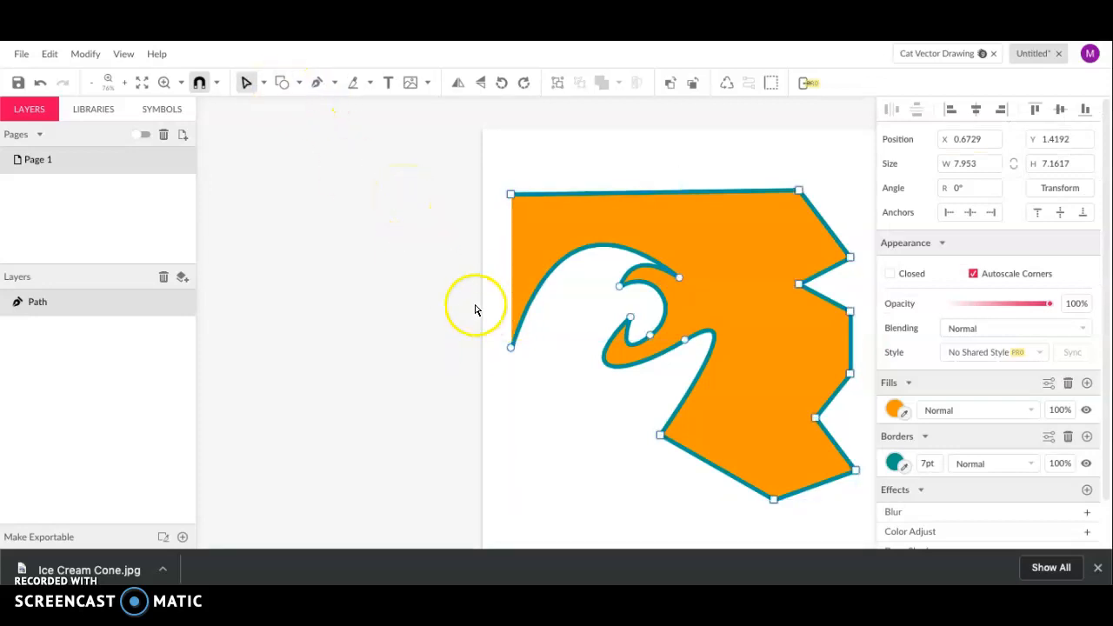
{"action": "key", "text": "v"}
{"action": "key", "text": "d"}
{"action": "key", "text": "v"}
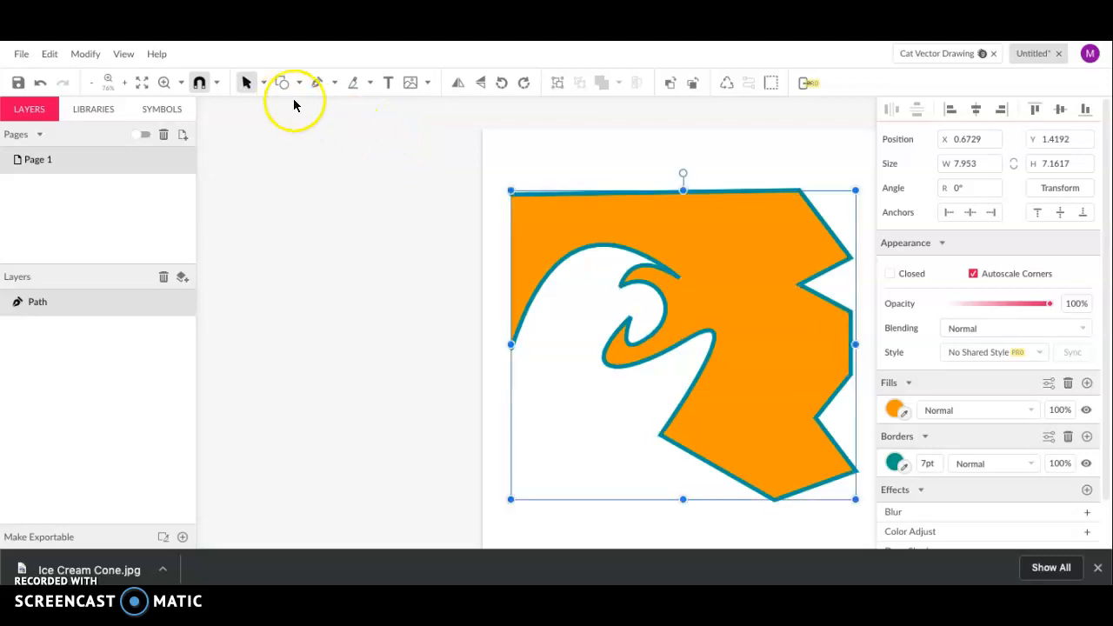
{"action": "left_click", "coordinate": [499, 349]}
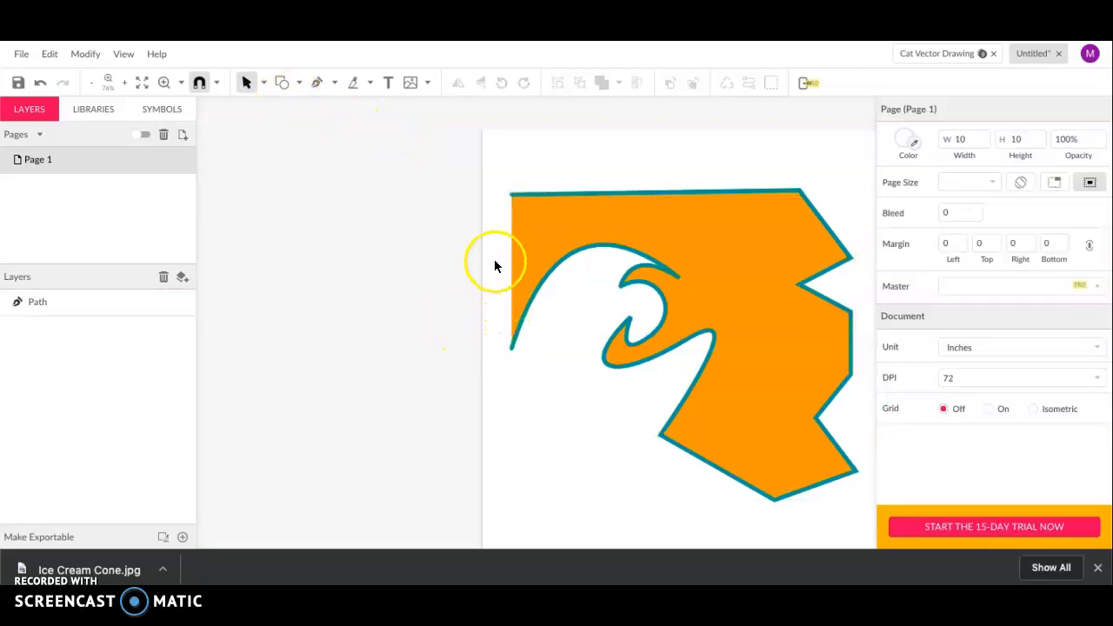
{"action": "left_click", "coordinate": [318, 82]}
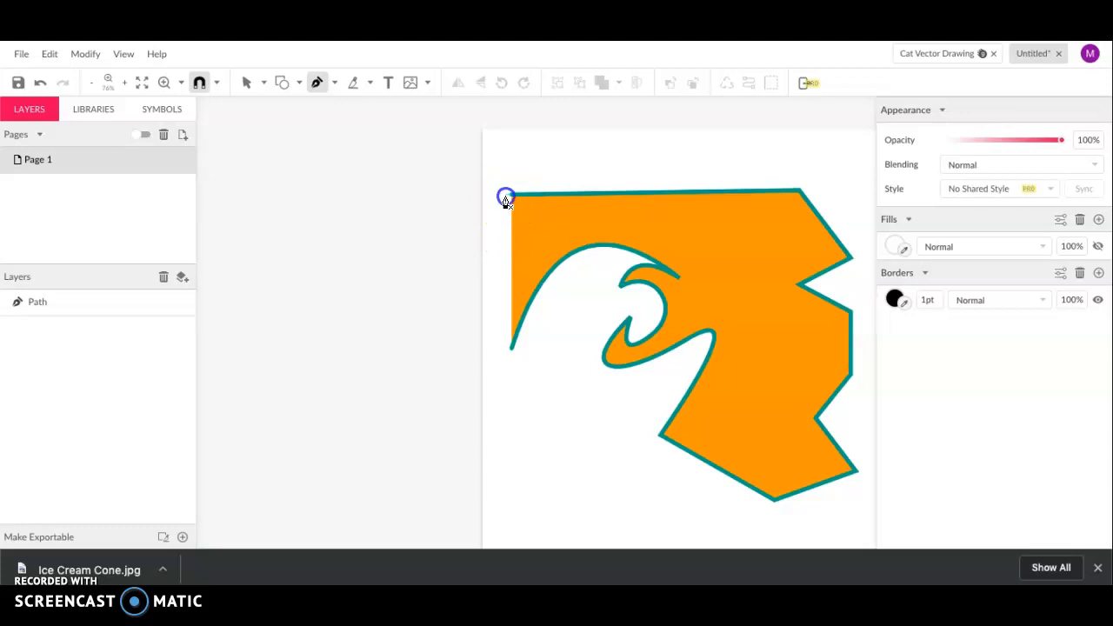
{"action": "left_click", "coordinate": [504, 194]}
{"action": "left_click", "coordinate": [510, 357]}
{"action": "scroll", "coordinate": [511, 357], "scroll_direction": "up", "scroll_amount": 5}
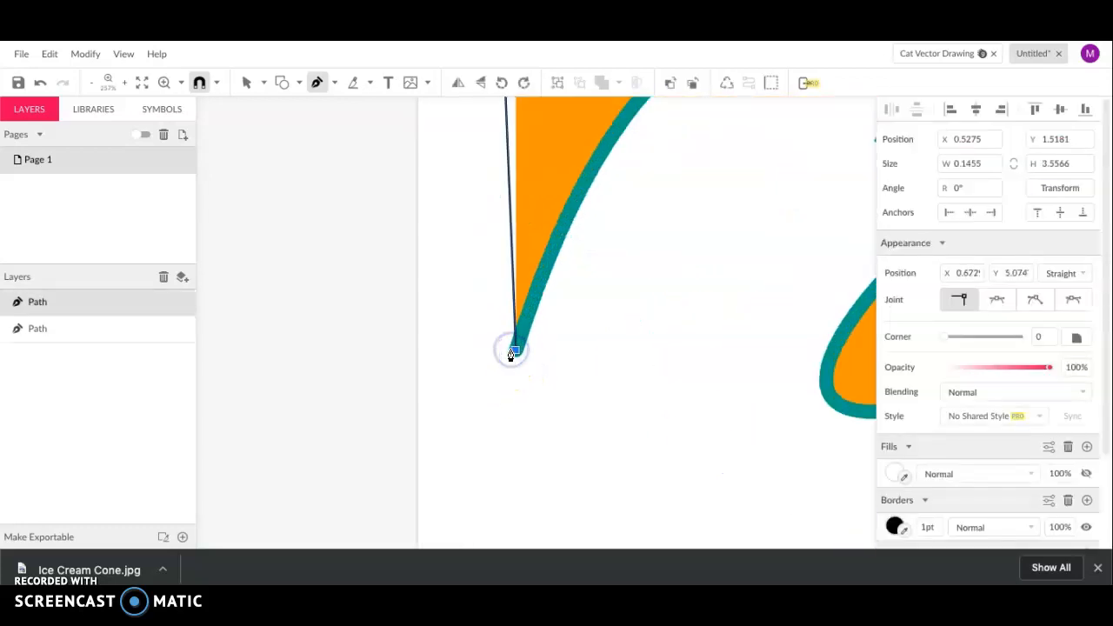
{"action": "scroll", "coordinate": [558, 369], "scroll_direction": "down", "scroll_amount": 5}
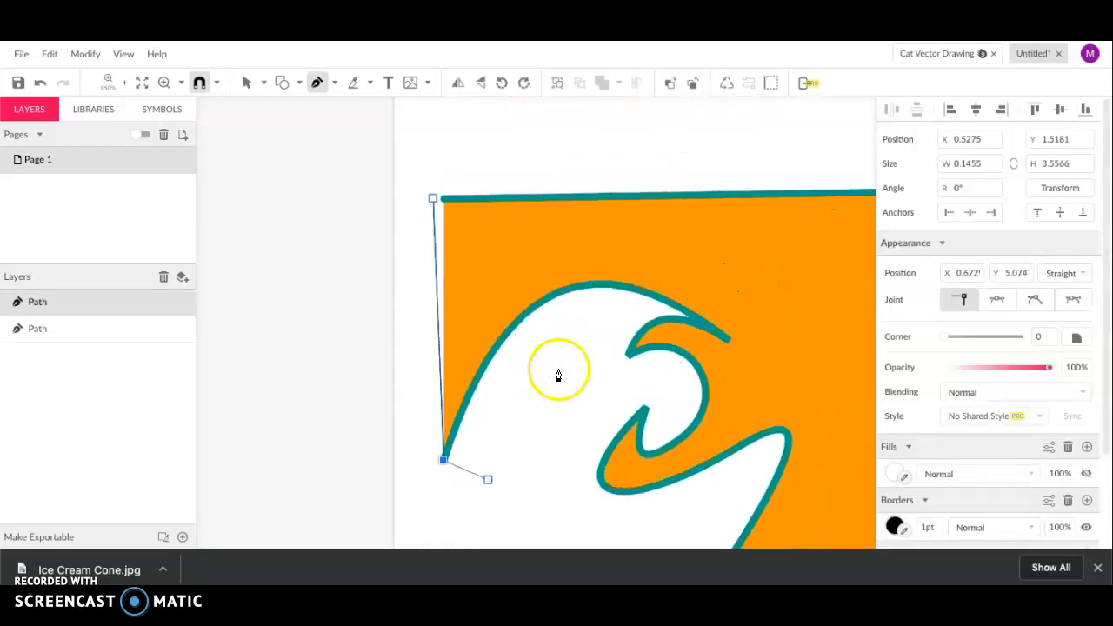
{"action": "key", "text": "Escape"}
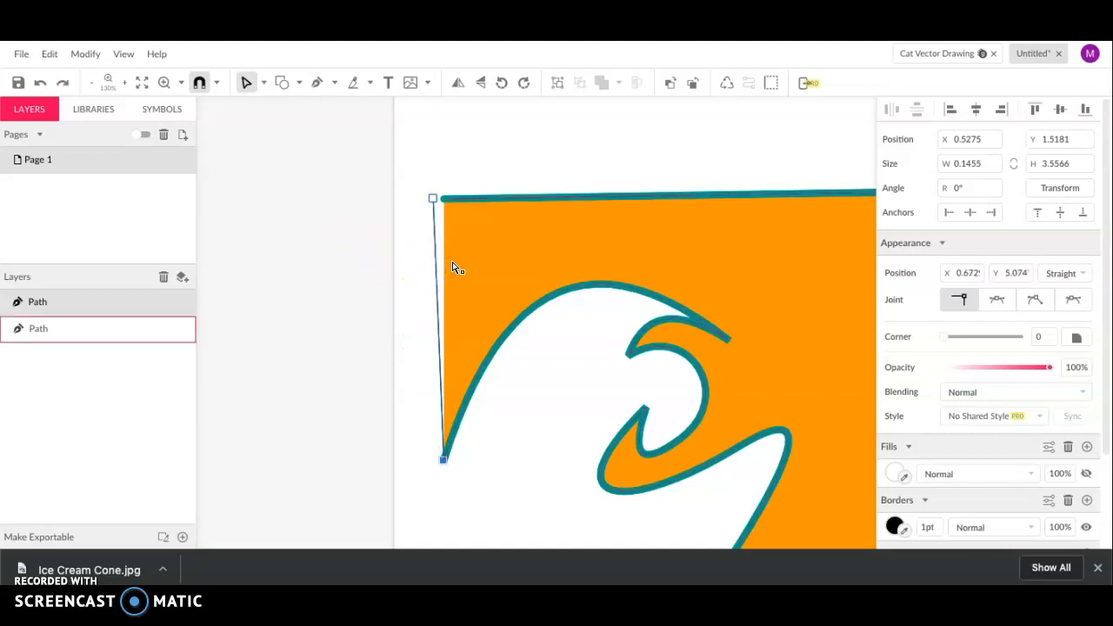
{"action": "key", "text": "Delete"}
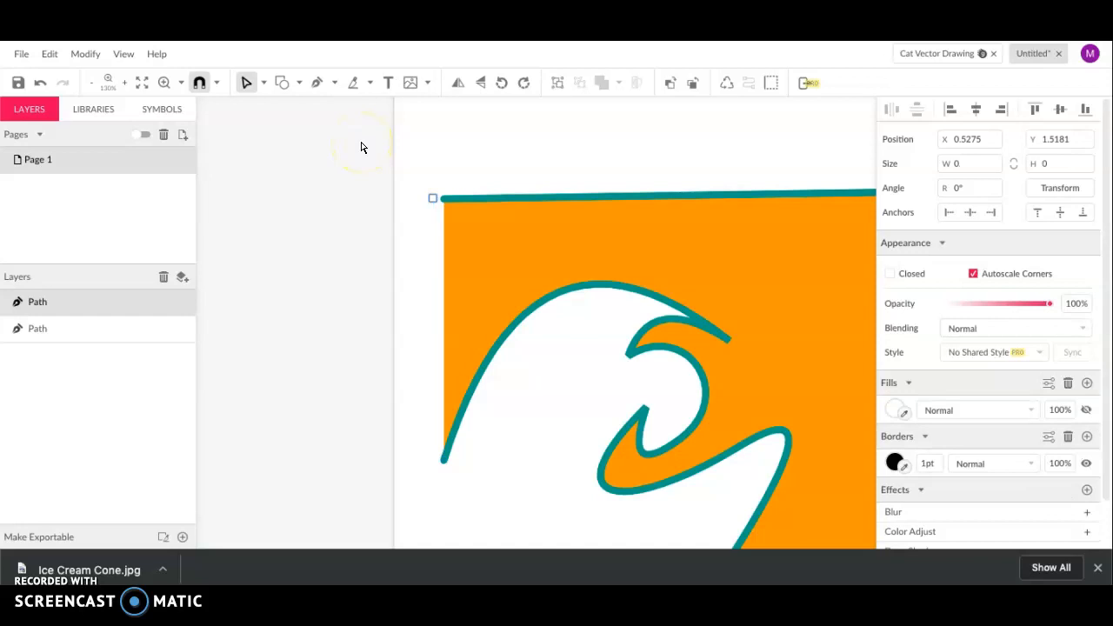
{"action": "key", "text": "Delete"}
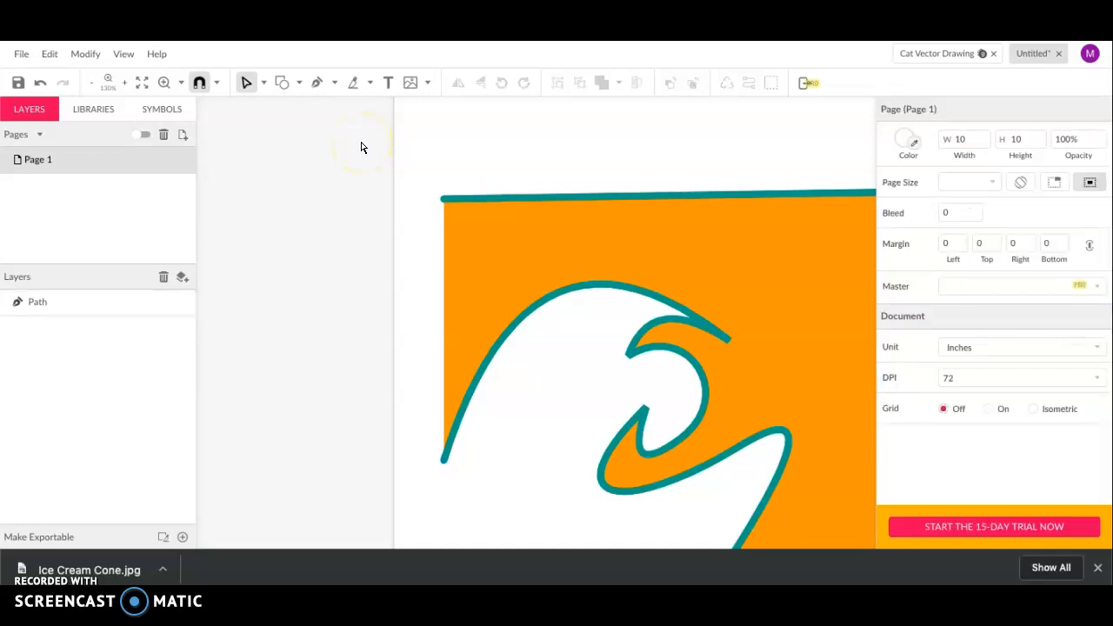
Switch to the Subselect tool and select the wave path to show its anchors
{"action": "left_click", "coordinate": [263, 83]}
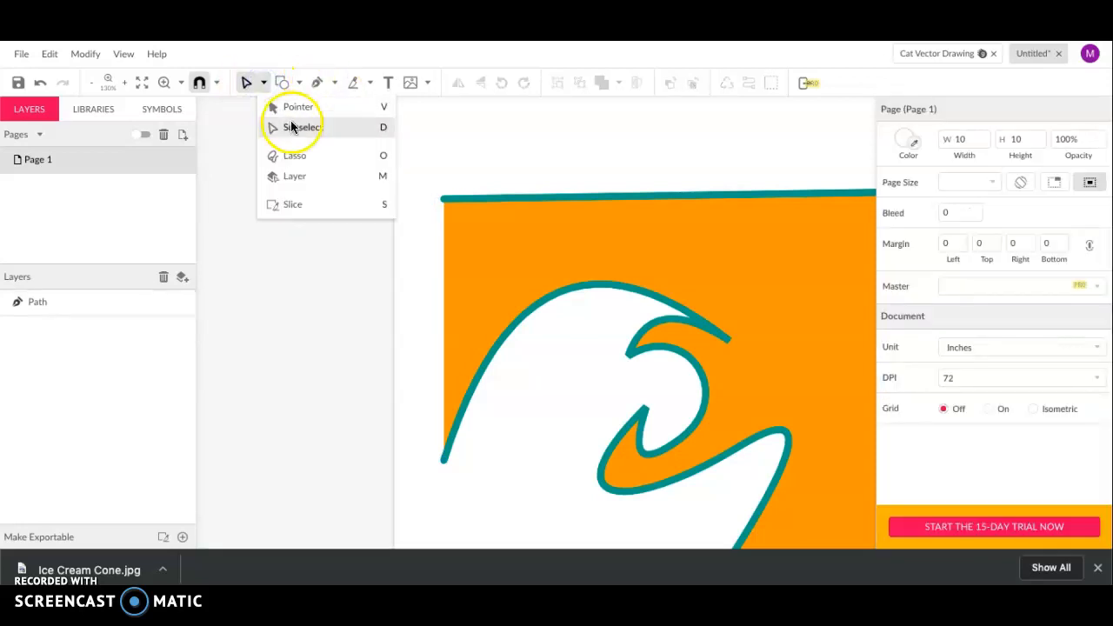
{"action": "left_click", "coordinate": [293, 127]}
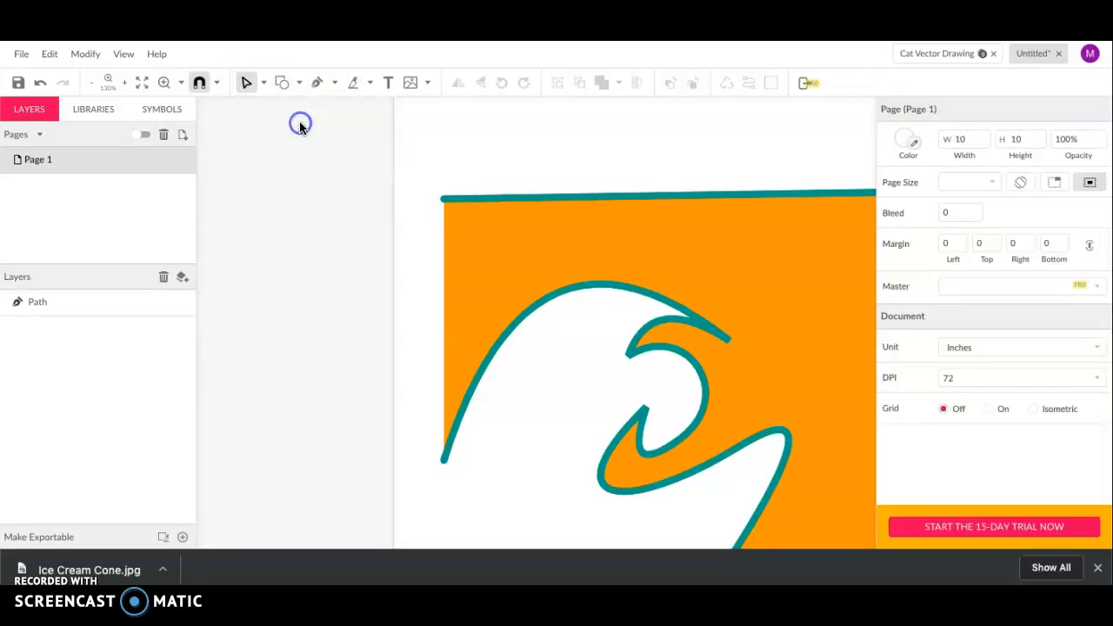
{"action": "left_click", "coordinate": [453, 202]}
{"action": "scroll", "coordinate": [453, 202], "scroll_direction": "down", "scroll_amount": 3}
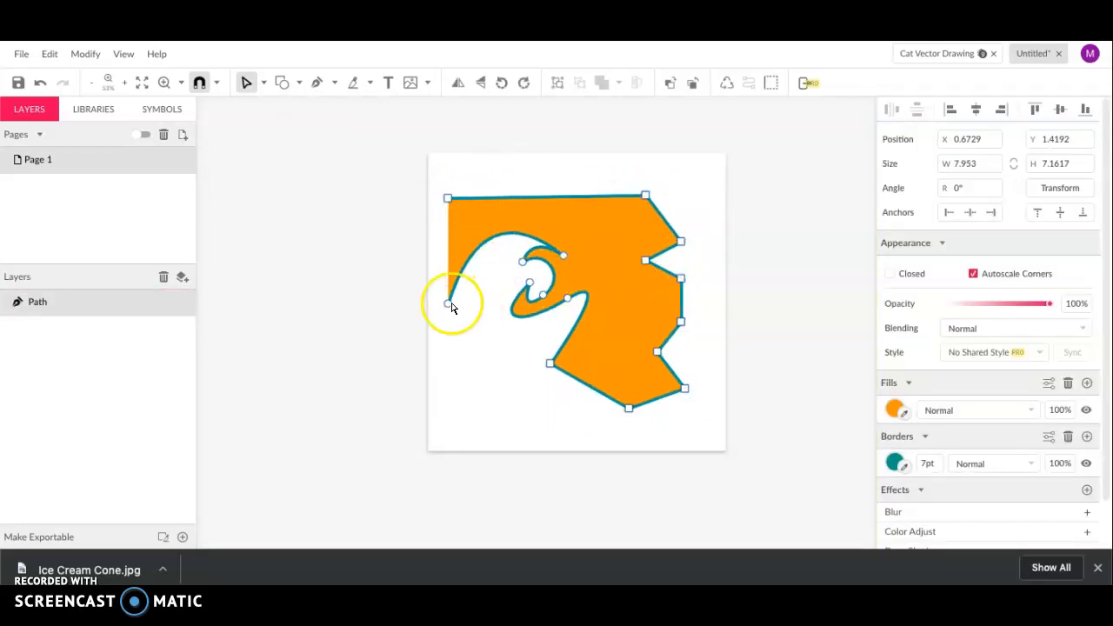
{"action": "scroll", "coordinate": [452, 306], "scroll_direction": "up", "scroll_amount": 5}
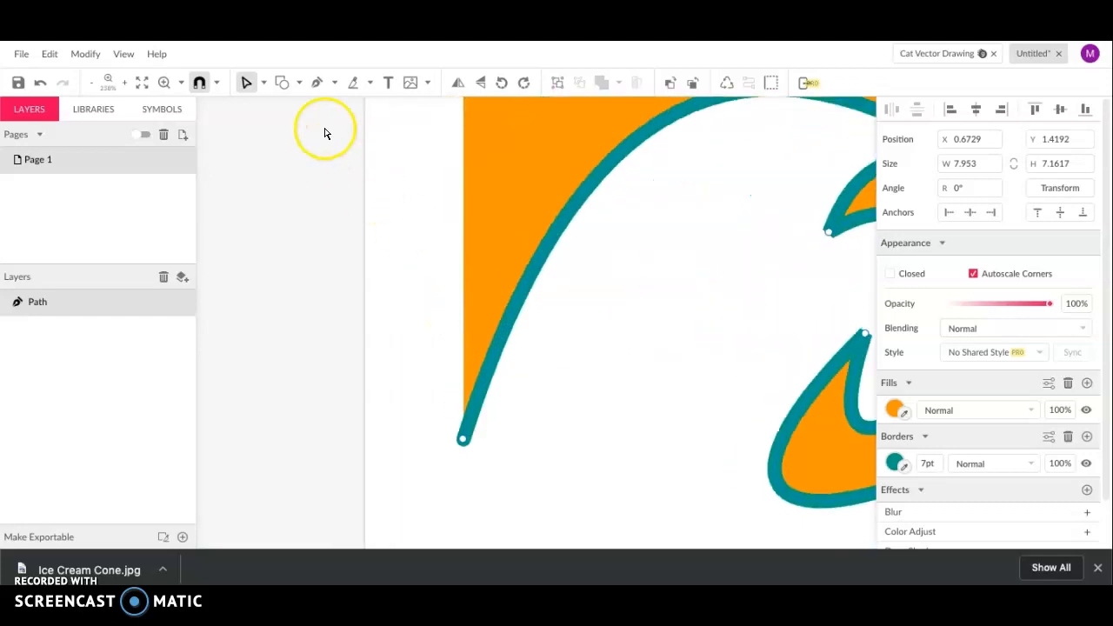
Close the path at its bottom-left endpoint and bend the curve at that join
{"action": "left_click", "coordinate": [318, 83]}
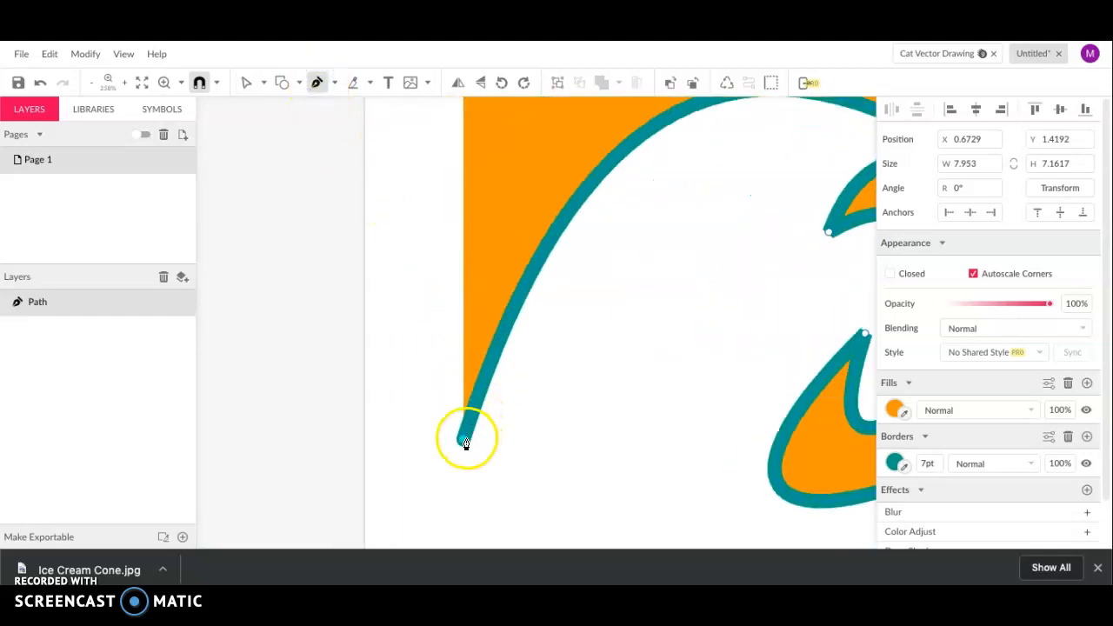
{"action": "left_click", "coordinate": [463, 439]}
{"action": "scroll", "coordinate": [439, 363], "scroll_direction": "down", "scroll_amount": 5}
{"action": "mouse_move", "coordinate": [435, 376]}
{"action": "left_mouse_down"}
{"action": "mouse_move", "coordinate": [348, 345]}
{"action": "mouse_move", "coordinate": [341, 233]}
{"action": "mouse_move", "coordinate": [510, 460]}
{"action": "mouse_move", "coordinate": [403, 423]}
{"action": "mouse_move", "coordinate": [365, 292]}
{"action": "mouse_move", "coordinate": [437, 392]}
{"action": "left_mouse_up"}
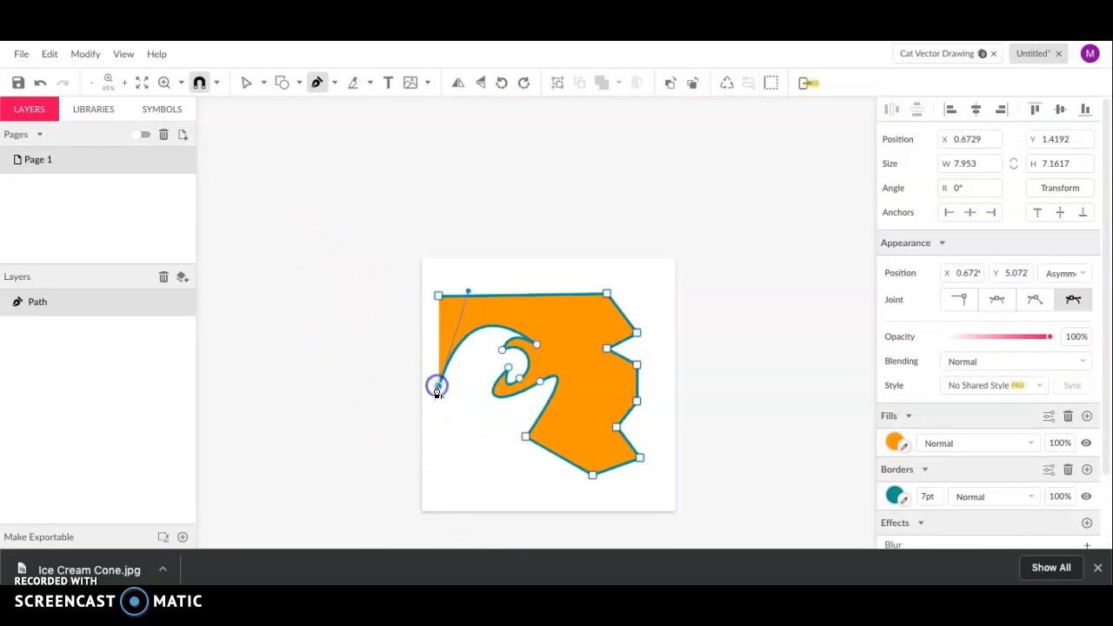
{"action": "scroll", "coordinate": [427, 328], "scroll_direction": "up", "scroll_amount": 3}
Make the top-left anchor a sharp corner and fine-tune the wave's curve
{"action": "left_click", "coordinate": [455, 264]}
{"action": "double_click", "coordinate": [454, 265]}
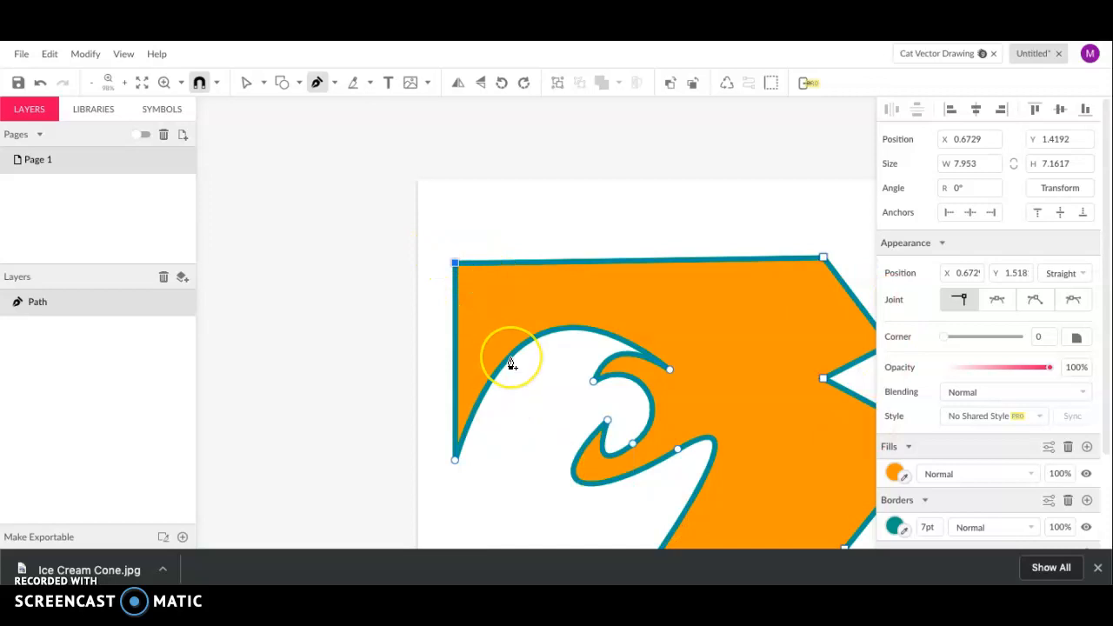
{"action": "scroll", "coordinate": [510, 365], "scroll_direction": "down", "scroll_amount": 3}
{"action": "scroll", "coordinate": [511, 363], "scroll_direction": "down", "scroll_amount": 1}
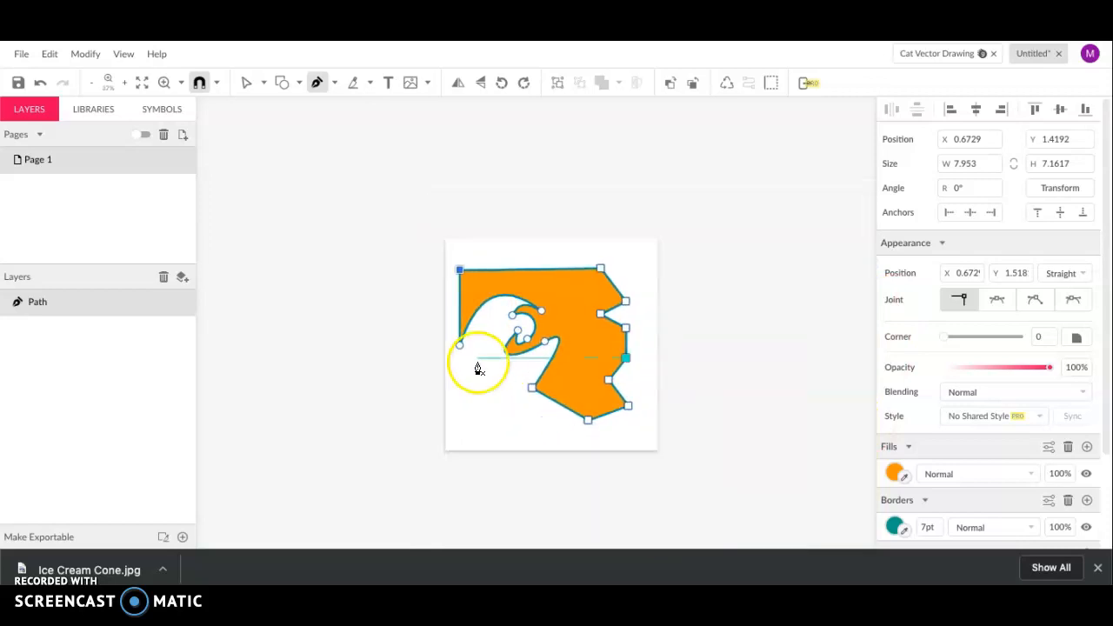
{"action": "scroll", "coordinate": [477, 368], "scroll_direction": "up", "scroll_amount": 2}
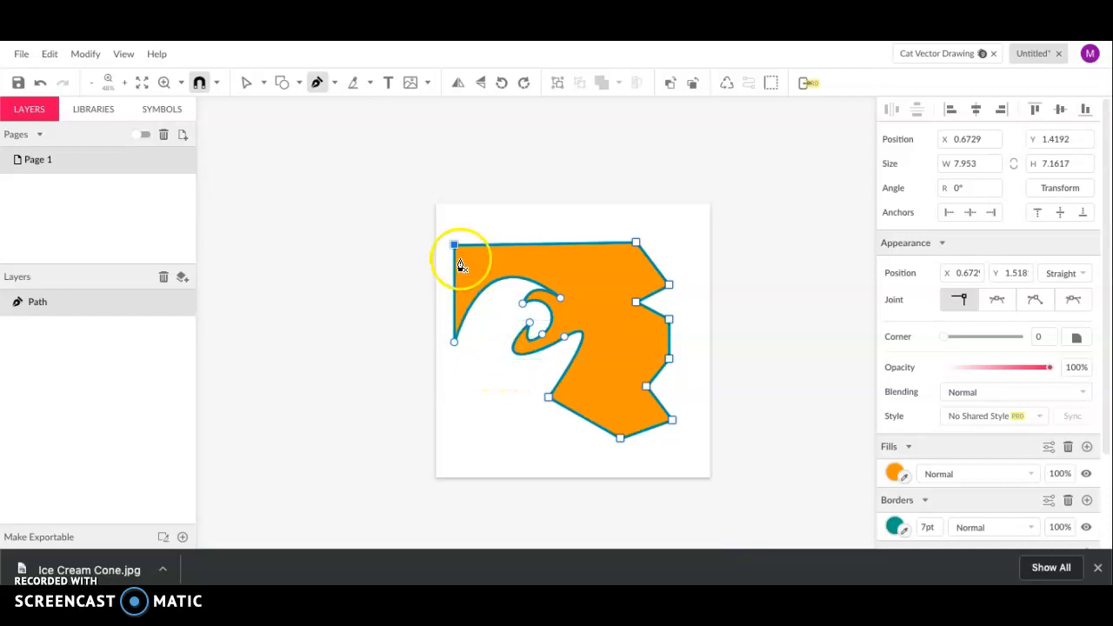
{"action": "left_click_drag", "start_coordinate": [505, 314], "coordinate": [496, 335]}
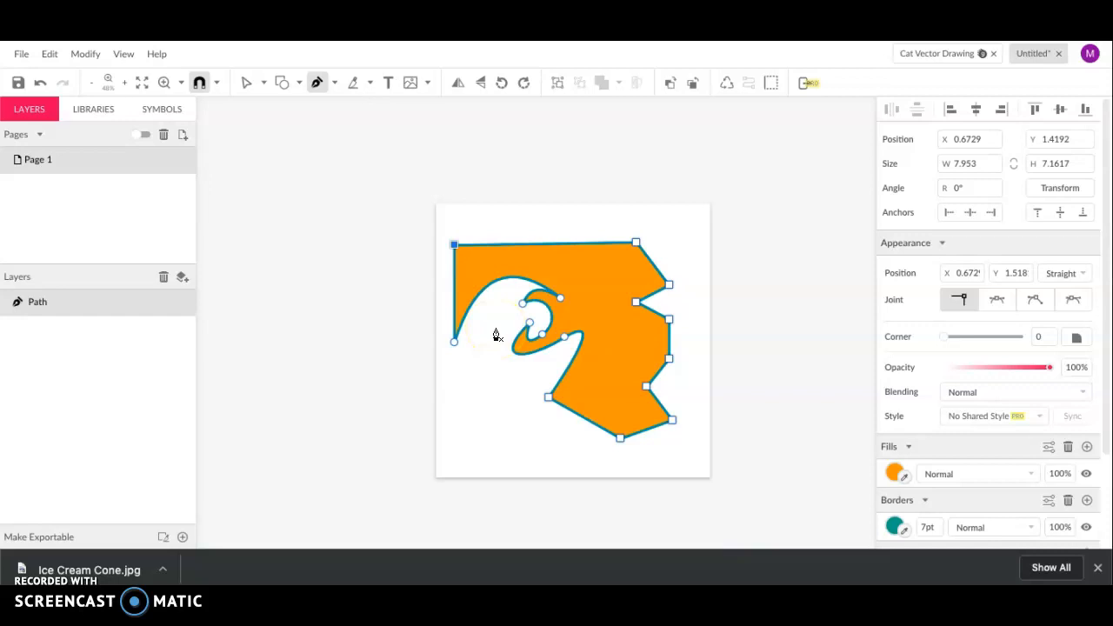
{"action": "left_click", "coordinate": [264, 82]}
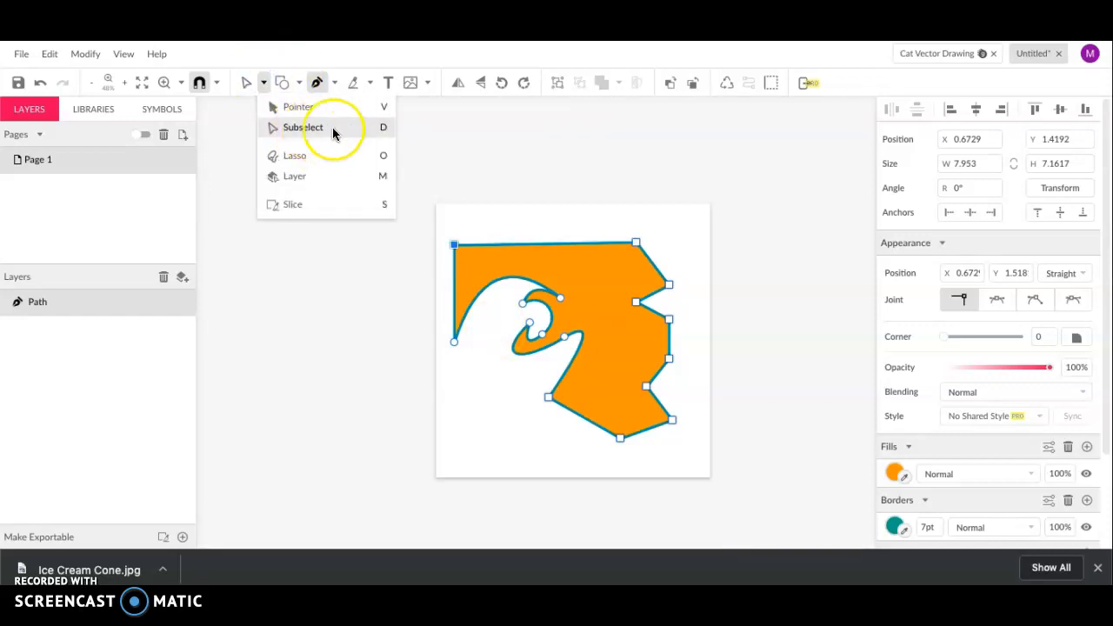
With Subselect, drag the top-right corner up and outward and push the right notch point outward
{"action": "left_click", "coordinate": [382, 130]}
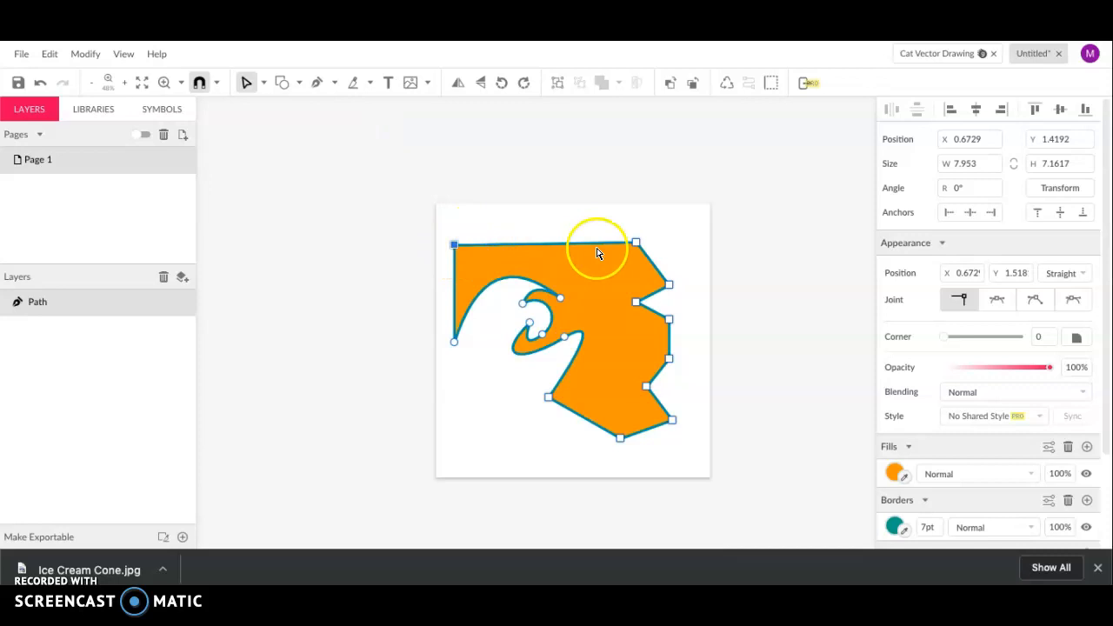
{"action": "left_click", "coordinate": [636, 244]}
{"action": "left_click_drag", "start_coordinate": [636, 224], "coordinate": [667, 232]}
{"action": "left_click_drag", "start_coordinate": [636, 302], "coordinate": [695, 304]}
{"action": "left_click", "coordinate": [523, 304]}
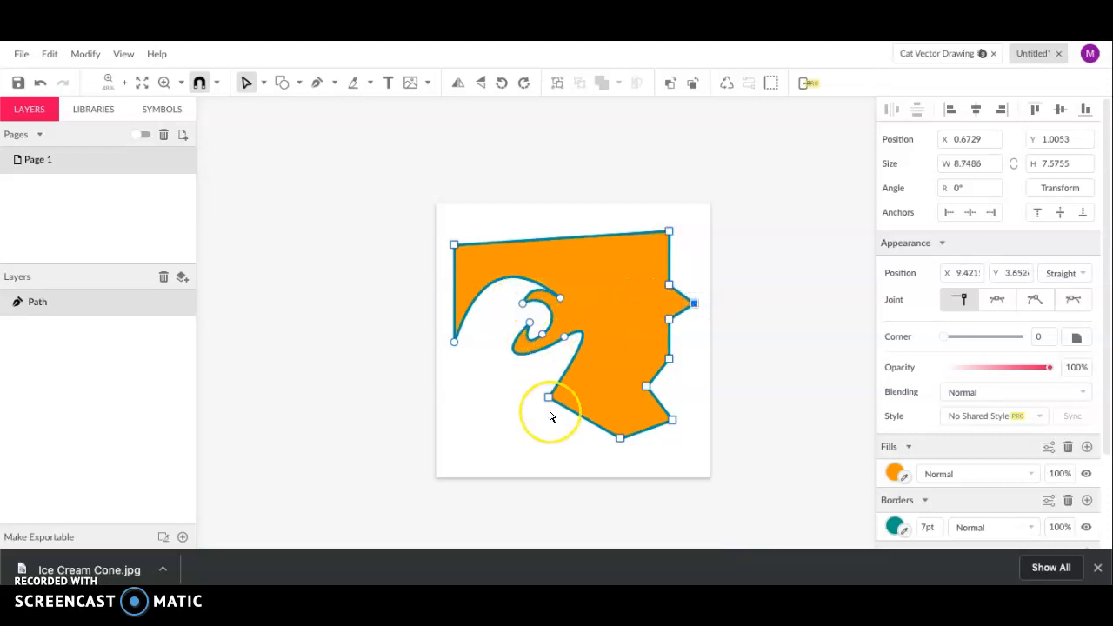
{"action": "scroll", "coordinate": [551, 415], "scroll_direction": "up", "scroll_amount": 5}
{"action": "scroll", "coordinate": [551, 415], "scroll_direction": "up", "scroll_amount": 2}
Stretch the middle wave point's handles and shift the inner bend and loop points to deepen the curl
{"action": "scroll", "coordinate": [552, 416], "scroll_direction": "up", "scroll_amount": 2}
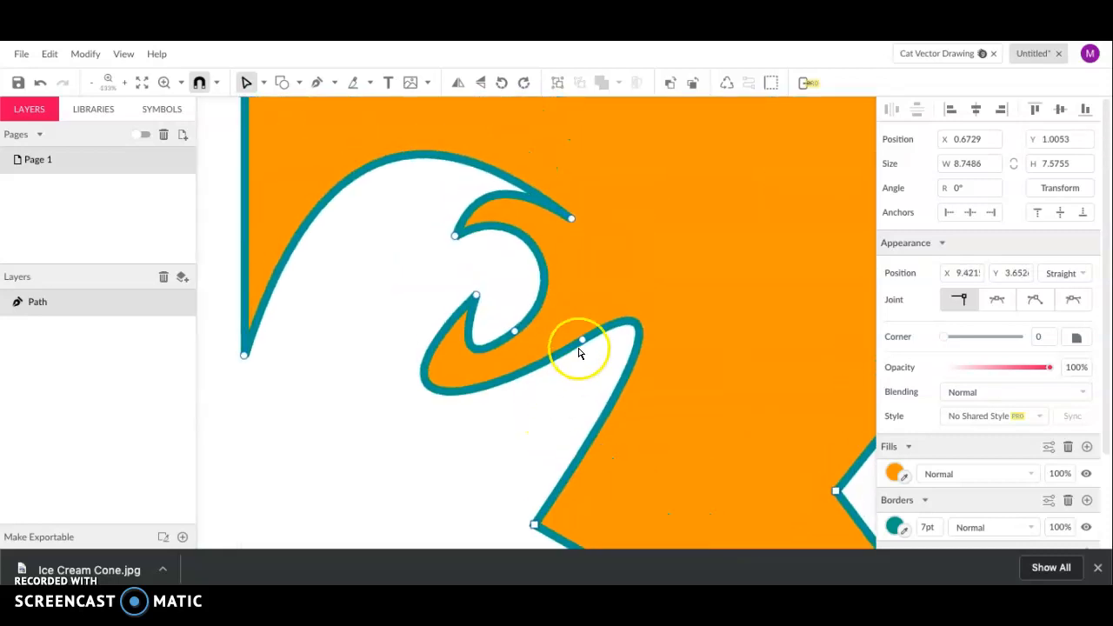
{"action": "left_click", "coordinate": [584, 340]}
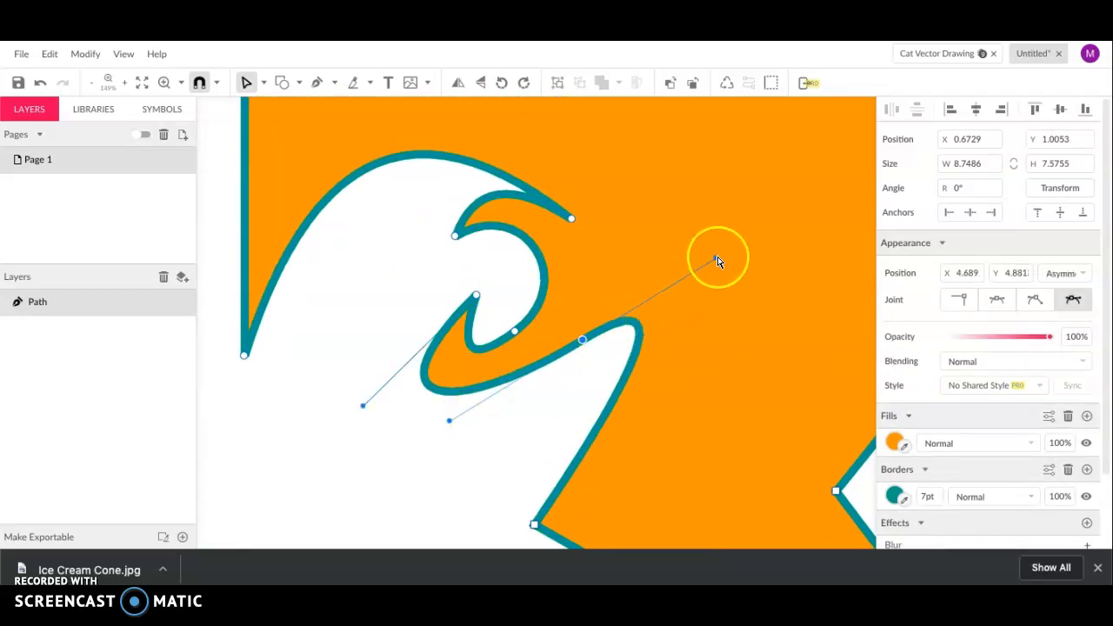
{"action": "left_click_drag", "start_coordinate": [716, 263], "coordinate": [808, 179]}
{"action": "left_click", "coordinate": [359, 406]}
{"action": "left_click_drag", "start_coordinate": [359, 406], "coordinate": [278, 433]}
{"action": "left_click", "coordinate": [475, 298]}
{"action": "left_click_drag", "start_coordinate": [476, 297], "coordinate": [448, 296]}
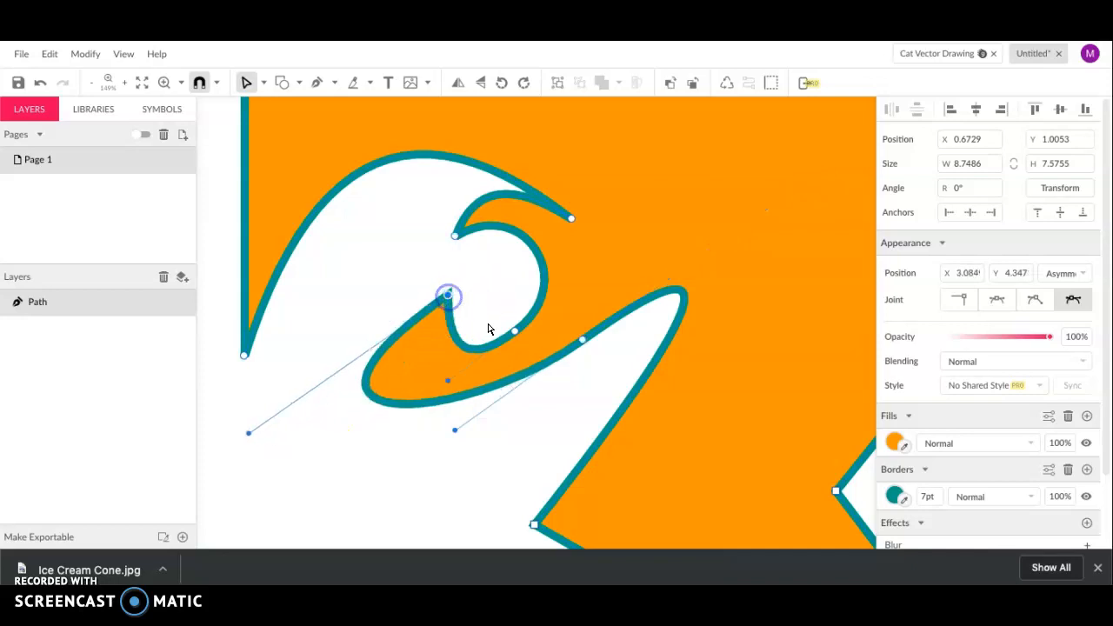
{"action": "left_click_drag", "start_coordinate": [518, 338], "coordinate": [545, 322]}
Widen the upper inner curl and smooth its arm, then bring up the Fills colour choices
{"action": "left_click", "coordinate": [456, 235]}
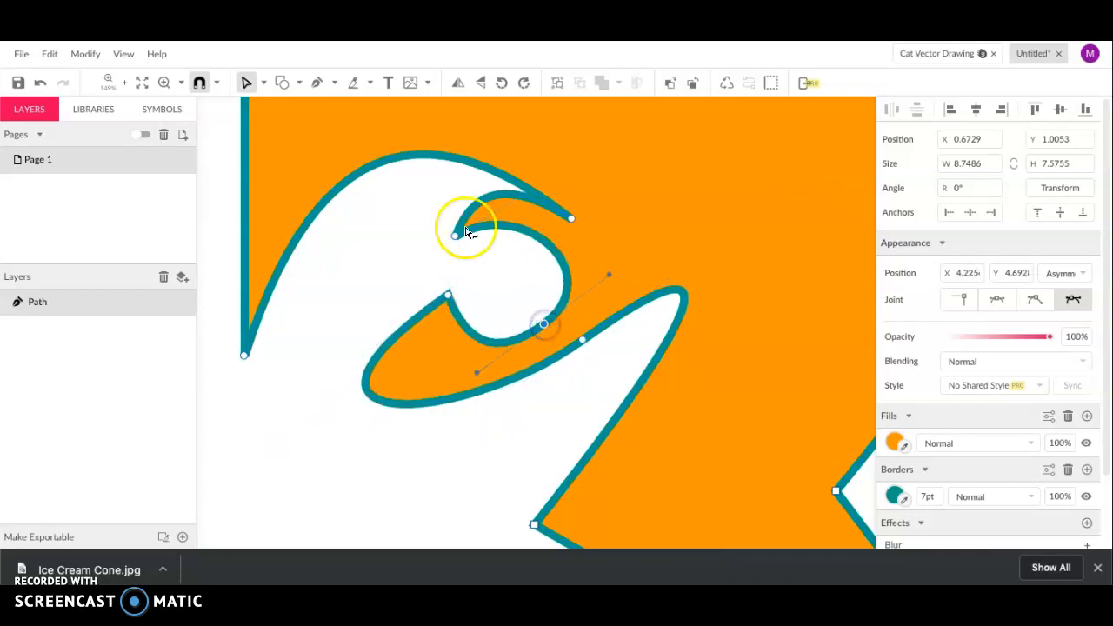
{"action": "left_click_drag", "start_coordinate": [456, 240], "coordinate": [383, 262]}
{"action": "left_click", "coordinate": [453, 223]}
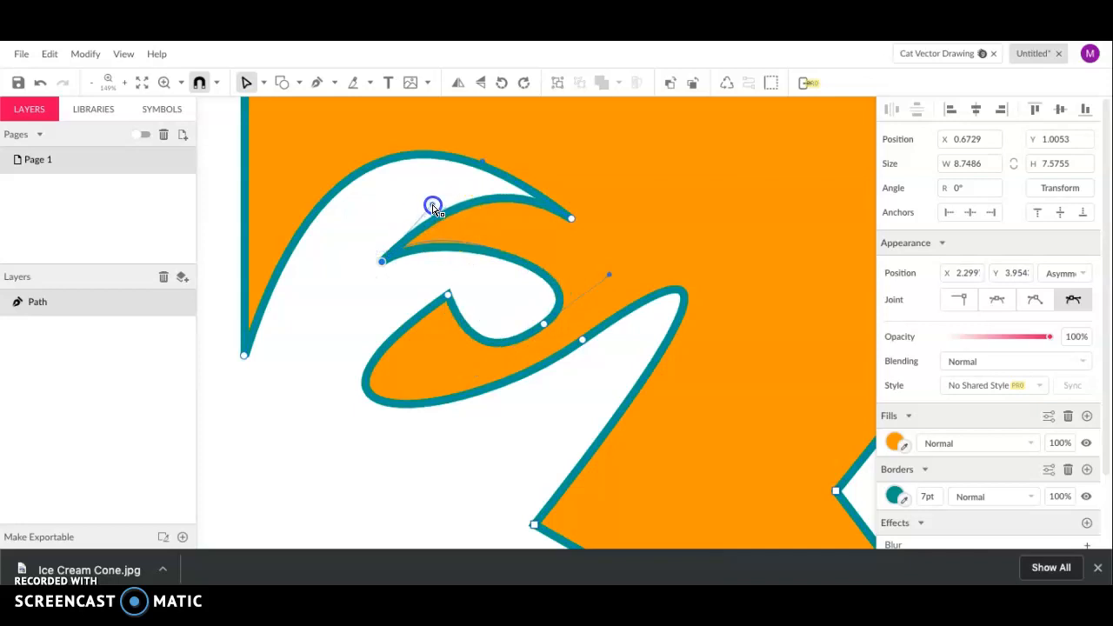
{"action": "left_click", "coordinate": [570, 219]}
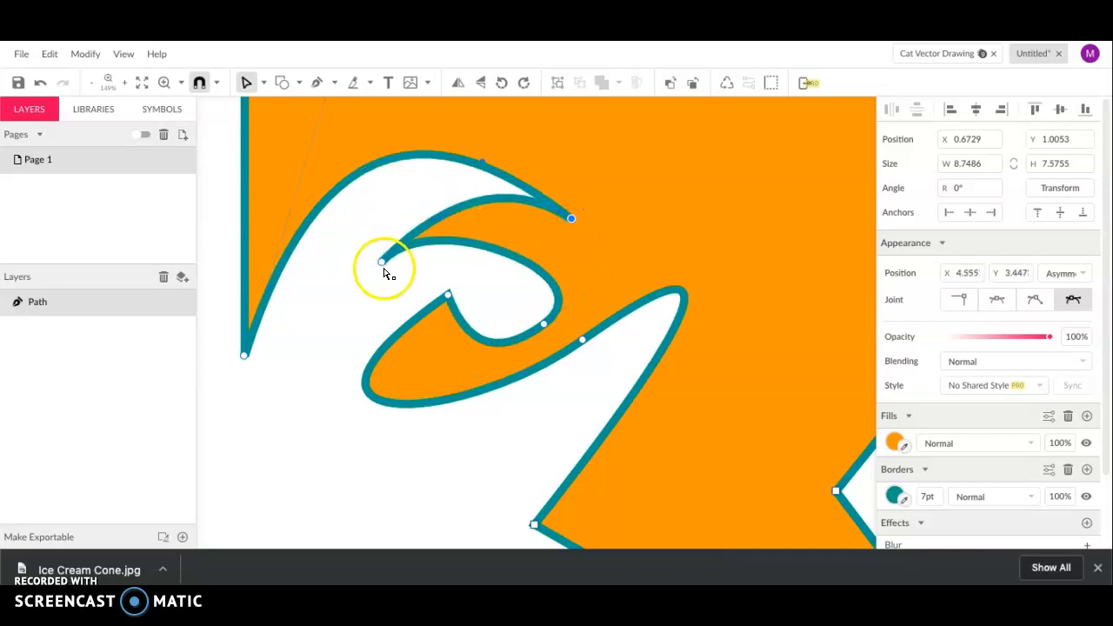
{"action": "scroll", "coordinate": [389, 274], "scroll_direction": "down", "scroll_amount": 5}
{"action": "left_click_drag", "start_coordinate": [369, 212], "coordinate": [368, 211]}
{"action": "scroll", "coordinate": [369, 382], "scroll_direction": "down", "scroll_amount": 3}
{"action": "scroll", "coordinate": [368, 382], "scroll_direction": "left", "scroll_amount": 3}
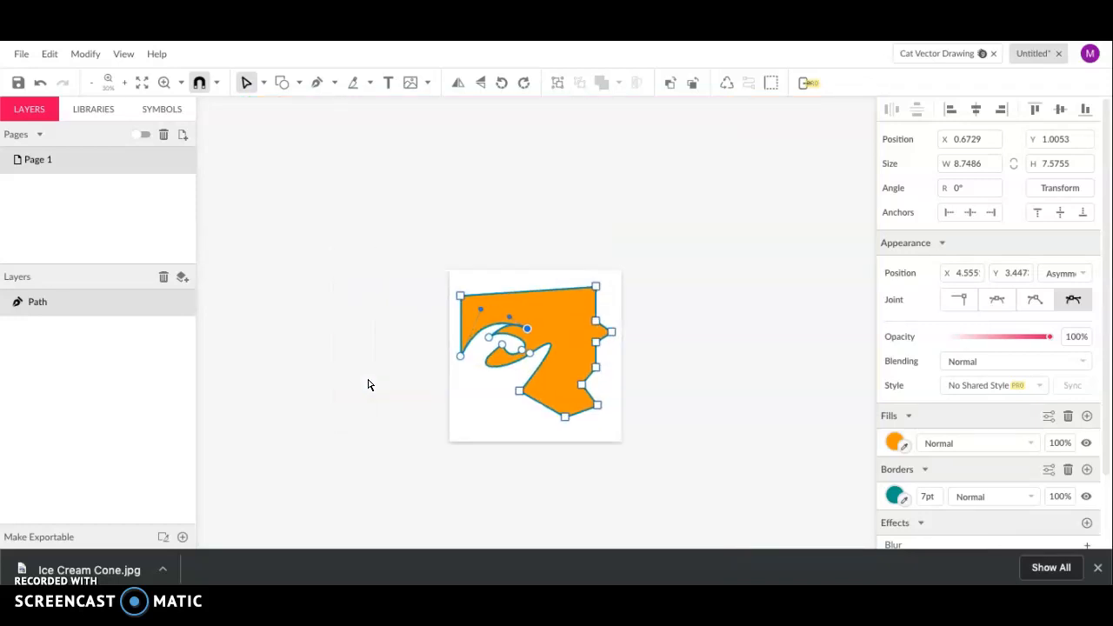
{"action": "scroll", "coordinate": [465, 396], "scroll_direction": "up", "scroll_amount": 6}
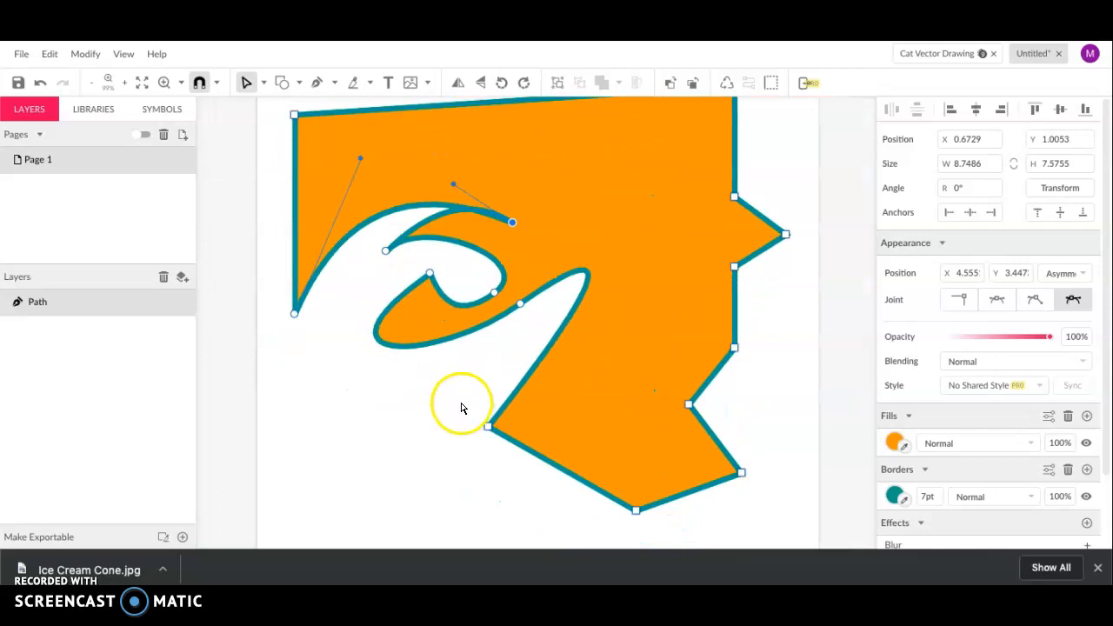
{"action": "scroll", "coordinate": [461, 414], "scroll_direction": "down", "scroll_amount": 1}
{"action": "scroll", "coordinate": [458, 419], "scroll_direction": "down", "scroll_amount": 2}
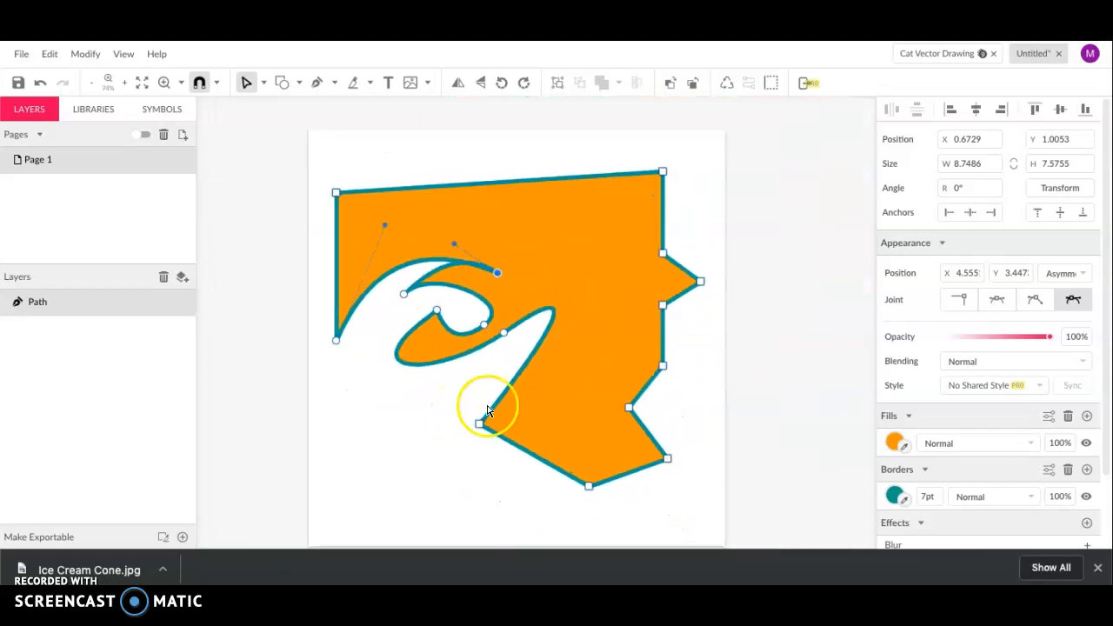
{"action": "left_click", "coordinate": [893, 441]}
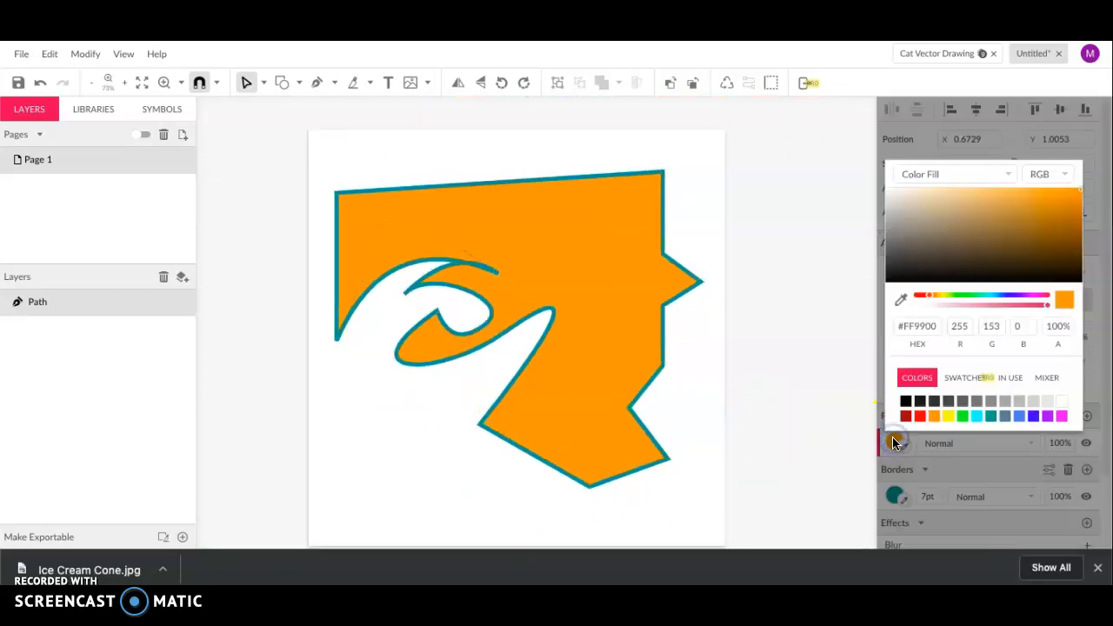
Set the wave shape's fill to yellow #FFFF00, then reselect the shape
{"action": "left_click", "coordinate": [947, 417]}
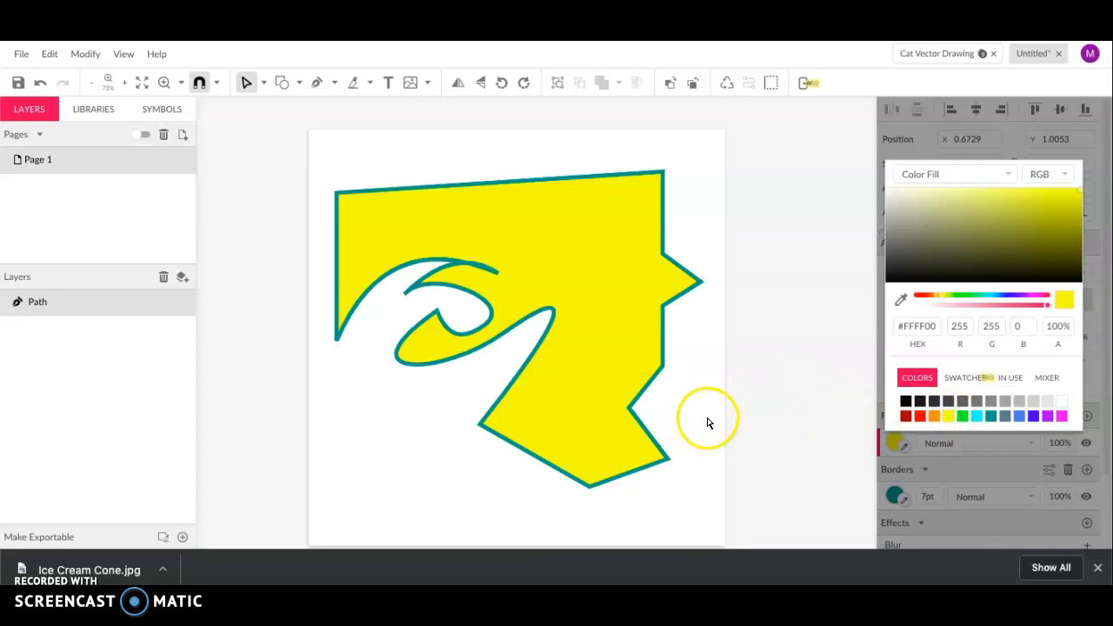
{"action": "left_click", "coordinate": [798, 392]}
{"action": "left_click", "coordinate": [556, 271]}
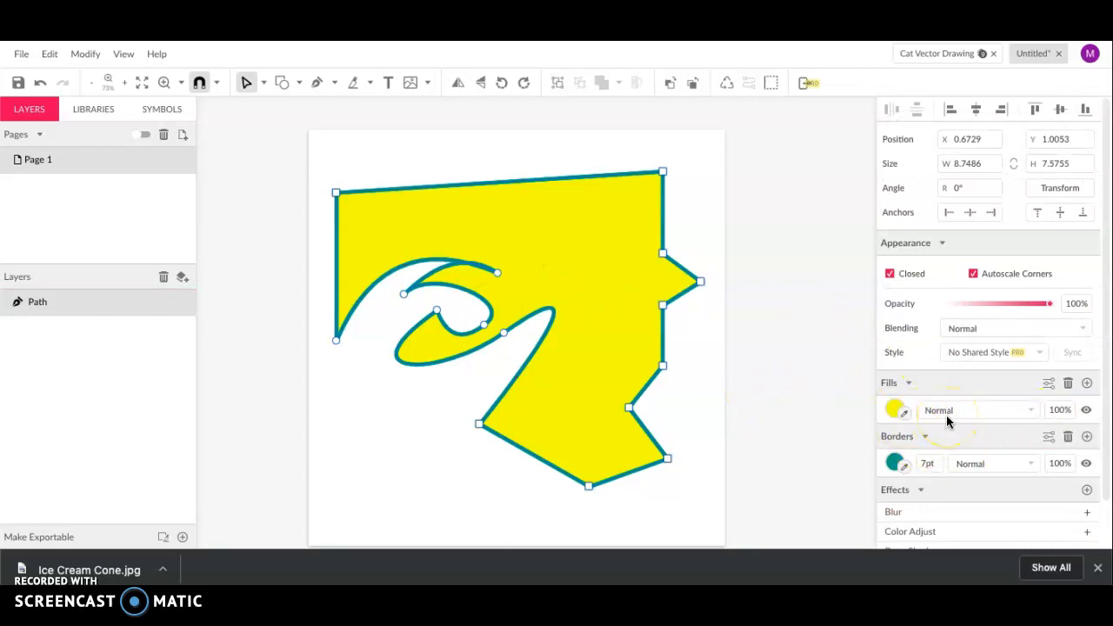
Briefly hide and reshow the yellow fill and teal border, then select the curl's tip anchor
{"action": "left_click", "coordinate": [1086, 416]}
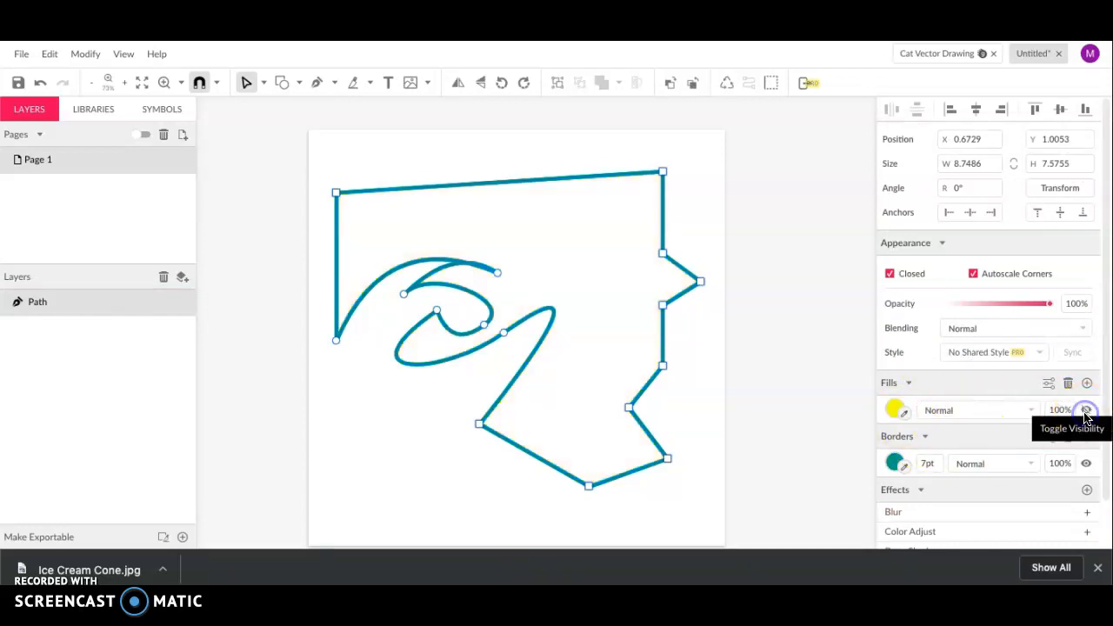
{"action": "left_click", "coordinate": [1086, 414]}
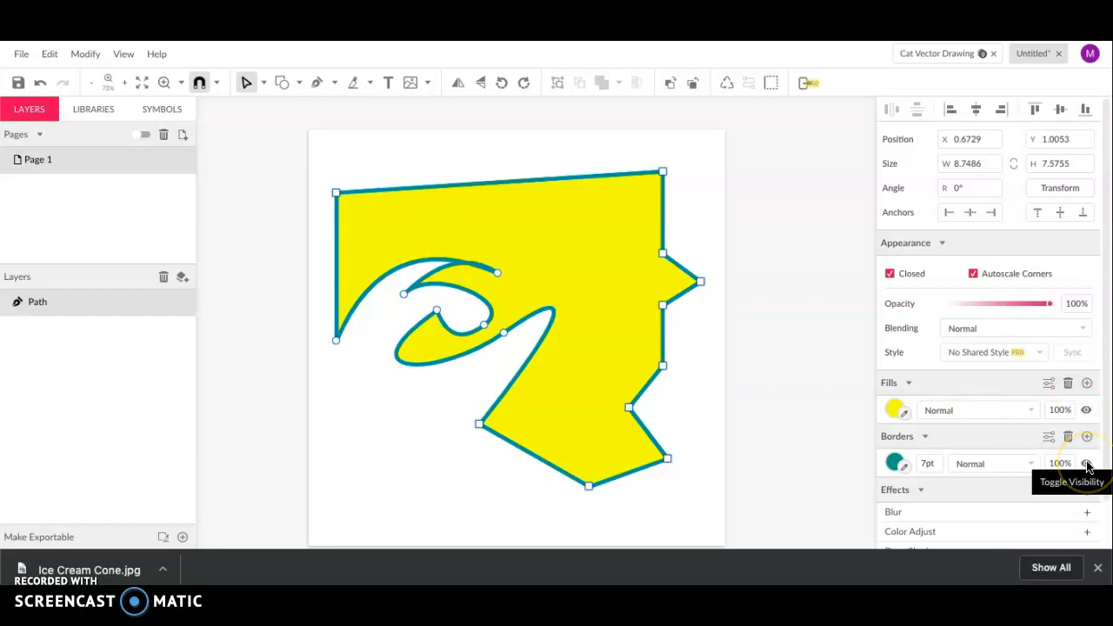
{"action": "left_click", "coordinate": [1086, 464]}
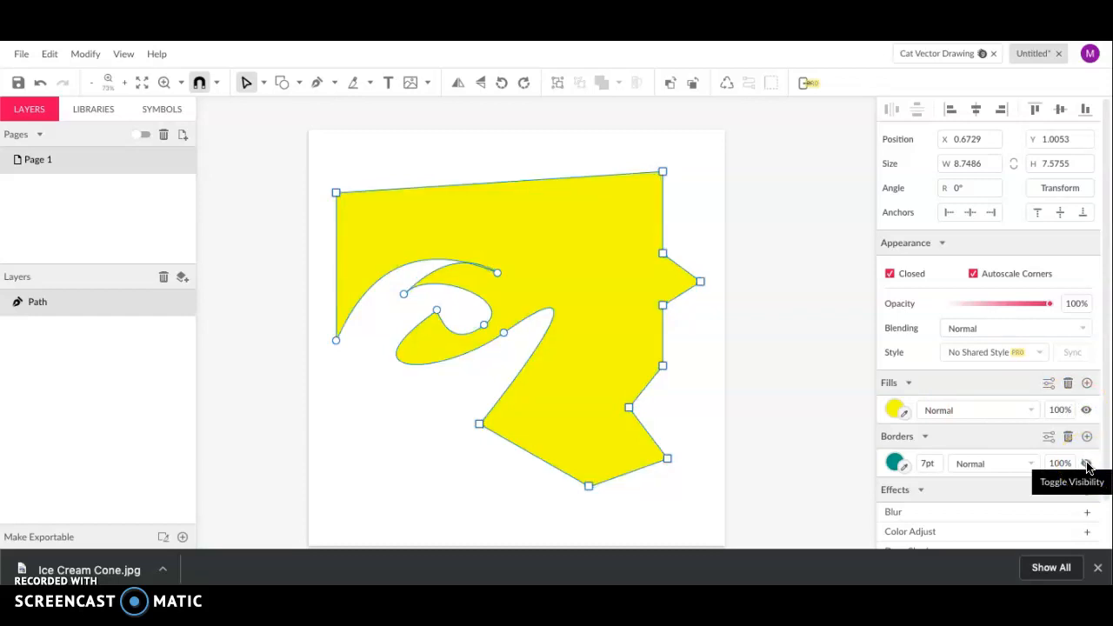
{"action": "left_click", "coordinate": [1086, 464]}
{"action": "left_click", "coordinate": [537, 329]}
{"action": "left_click", "coordinate": [498, 273]}
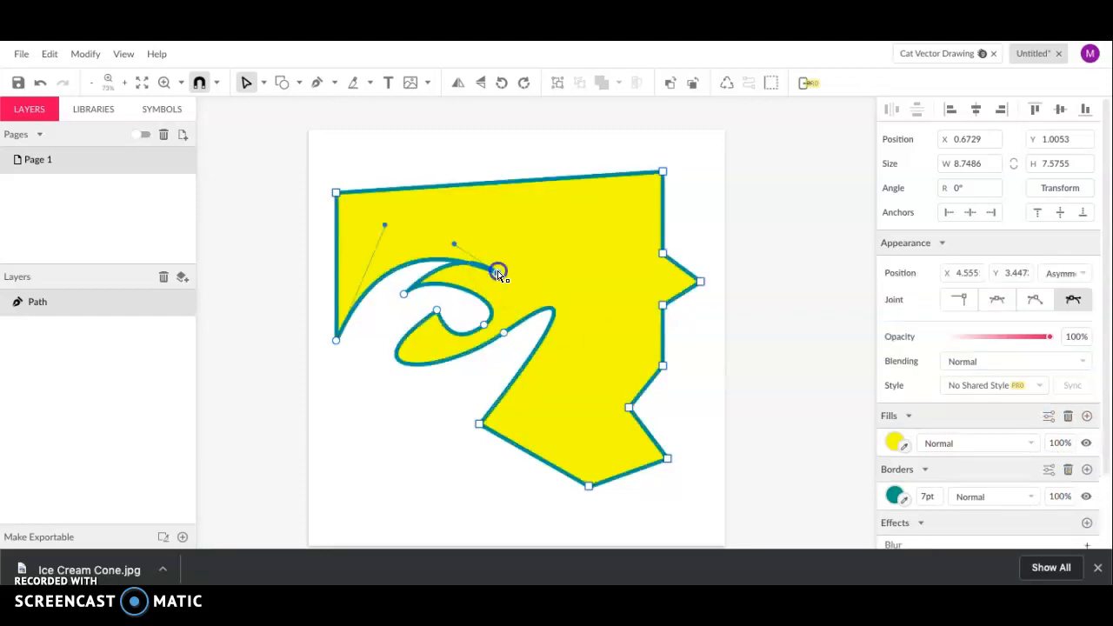